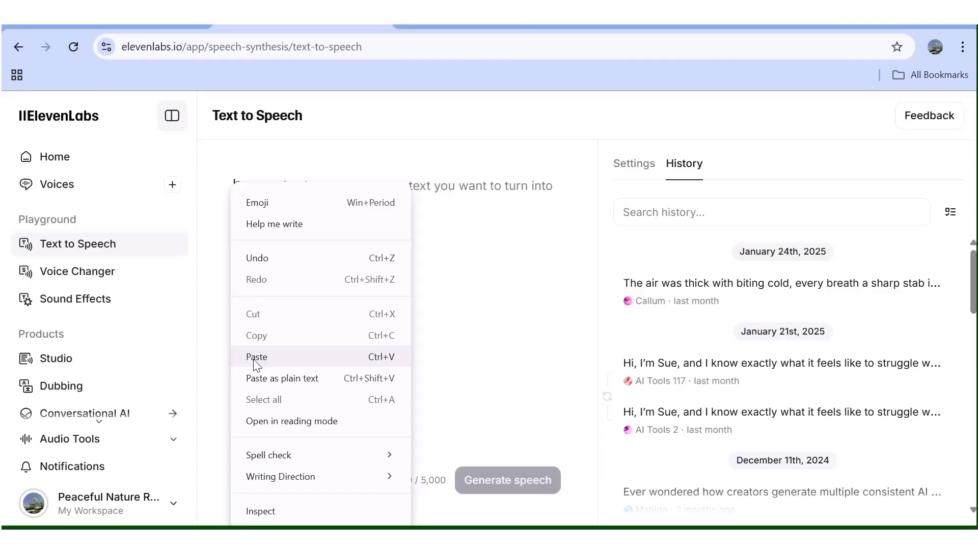
Step: Paste the copied Merit-Ptah story script into the text-to-speech input and review it through to its end
left_click(255, 357)
scroll(390, 295, "up", 5)
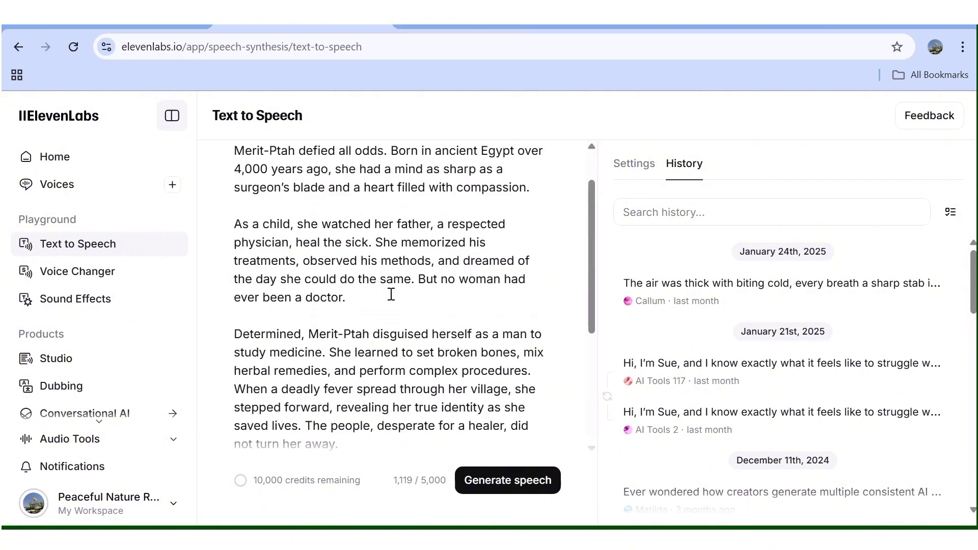
scroll(391, 294, "down", 5)
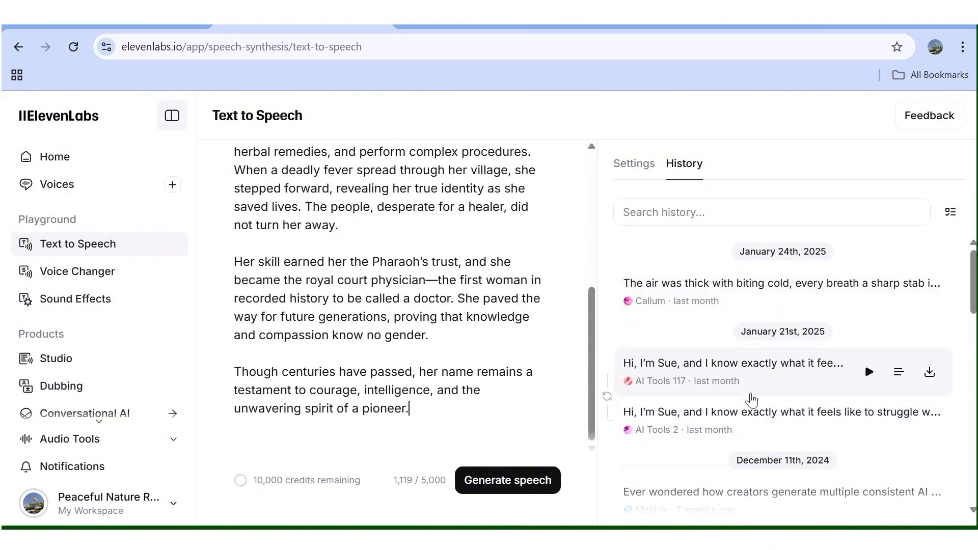
Step: Preview the Charlotte voice from the default voices and set it as the narration voice
left_click(690, 377)
left_click(935, 322)
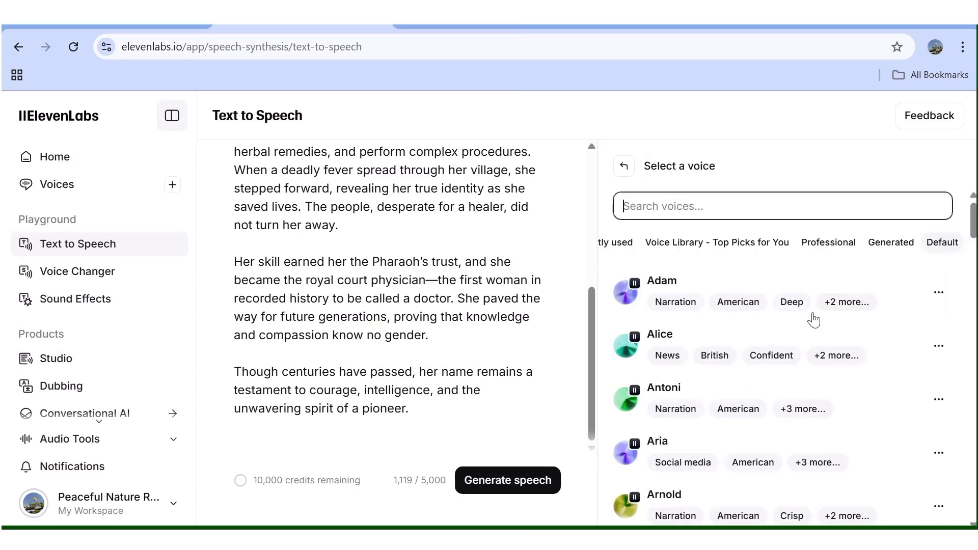
left_click(627, 301)
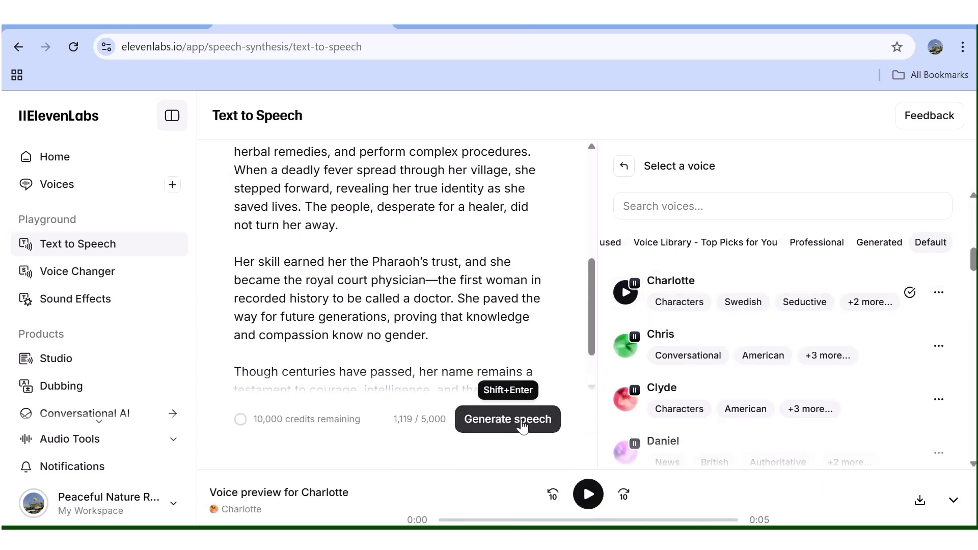
left_click(916, 309)
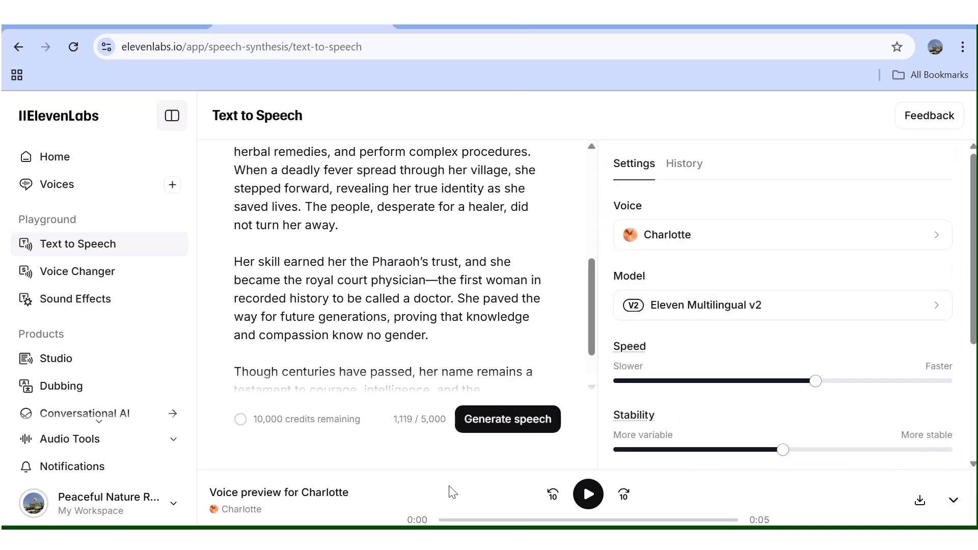
Step: Generate the speech for the script and download the resulting audio
left_click(507, 426)
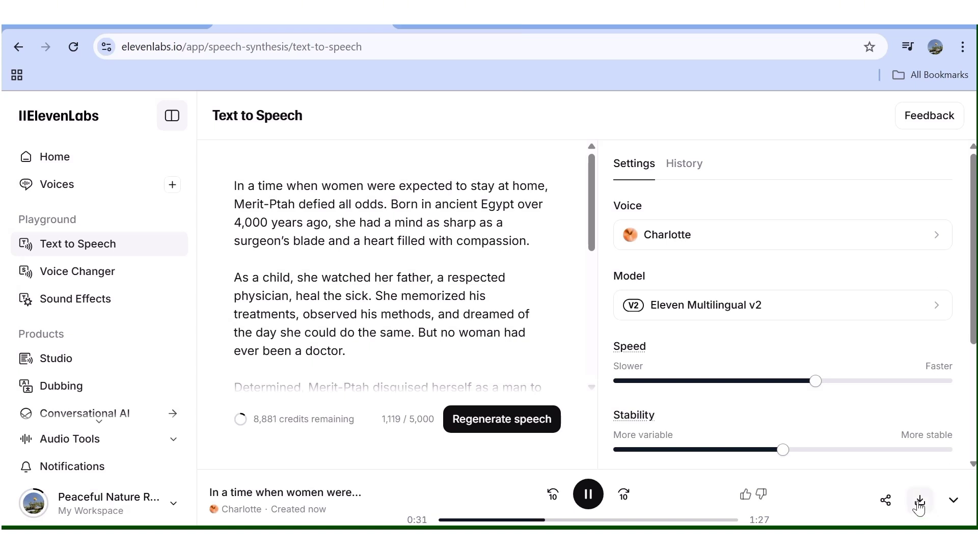
left_click(920, 503)
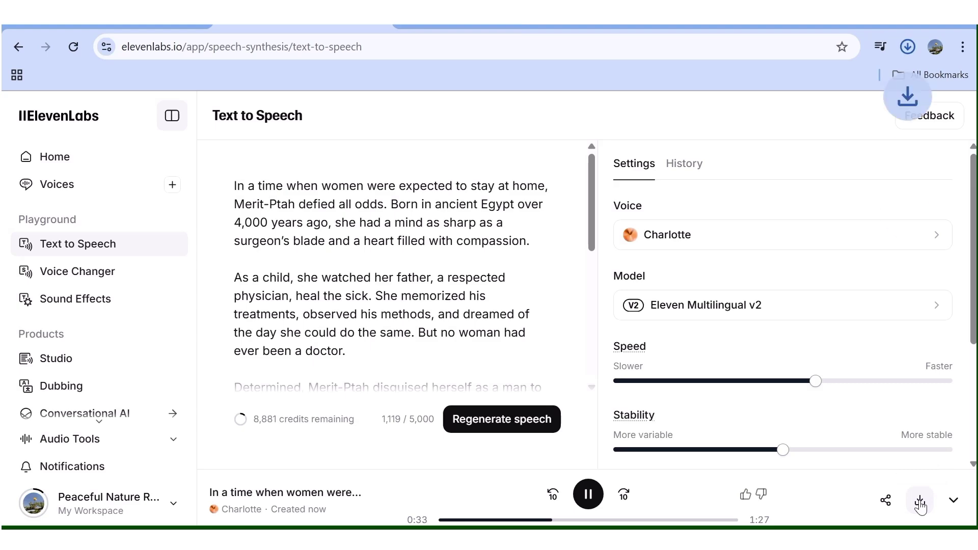
left_click(725, 241)
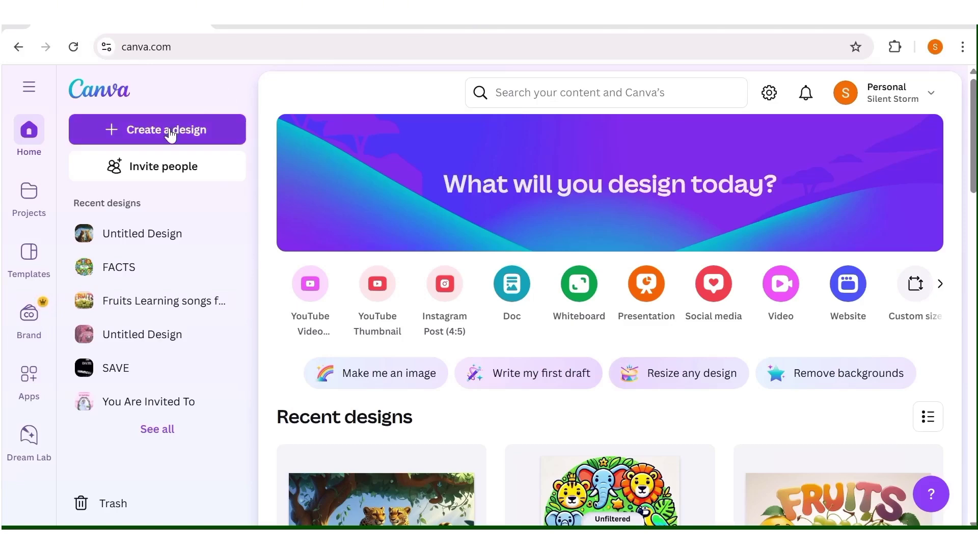
Step: Switch to Canva and create a blank landscape video design
left_click(170, 132)
left_click(127, 356)
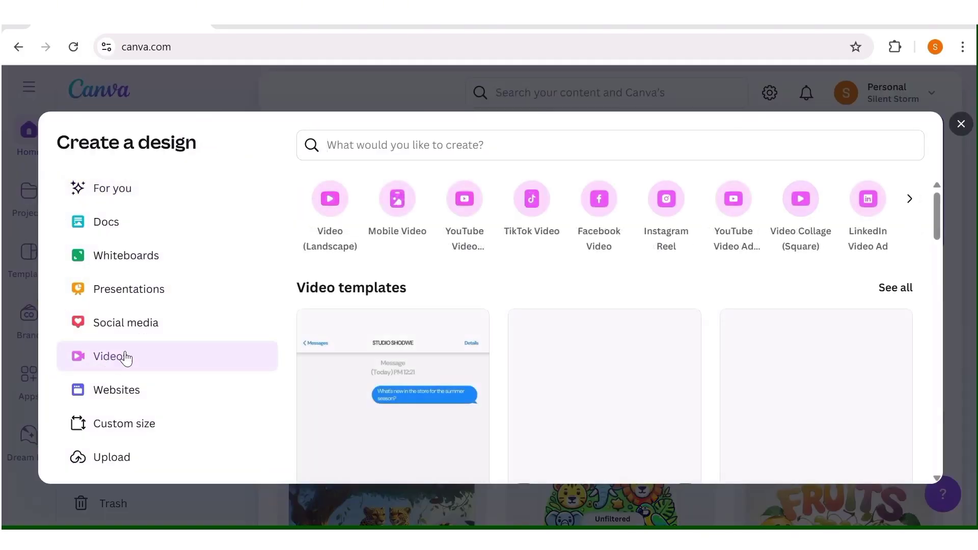
left_click(483, 226)
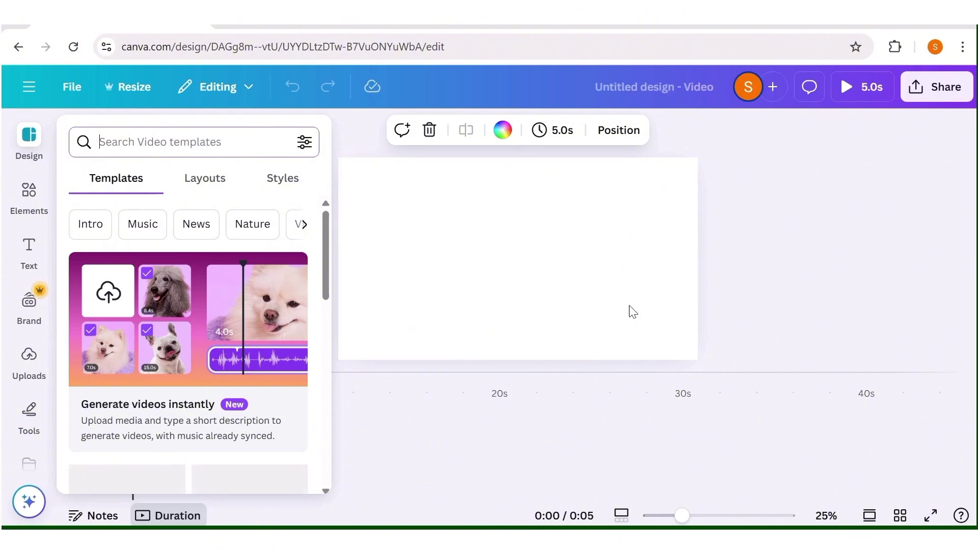
Step: Search the apps for "magic media" and open the Magic Media app
left_click(358, 151)
scroll(28, 255, "down", 3)
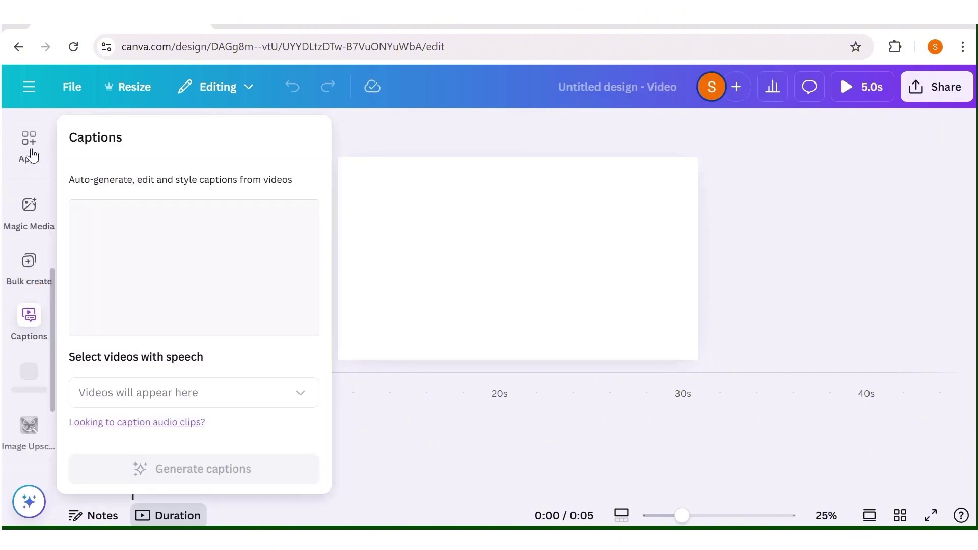
left_click(28, 162)
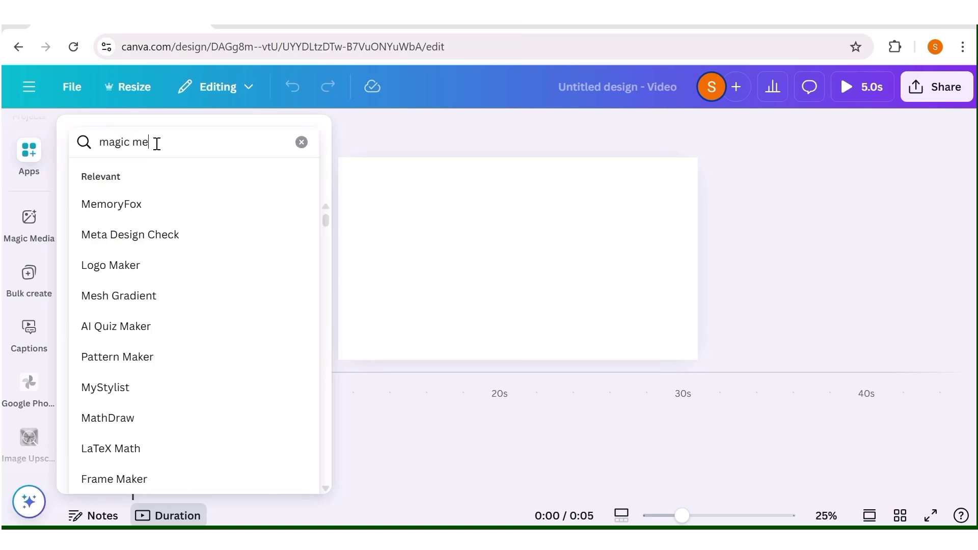
type("dia")
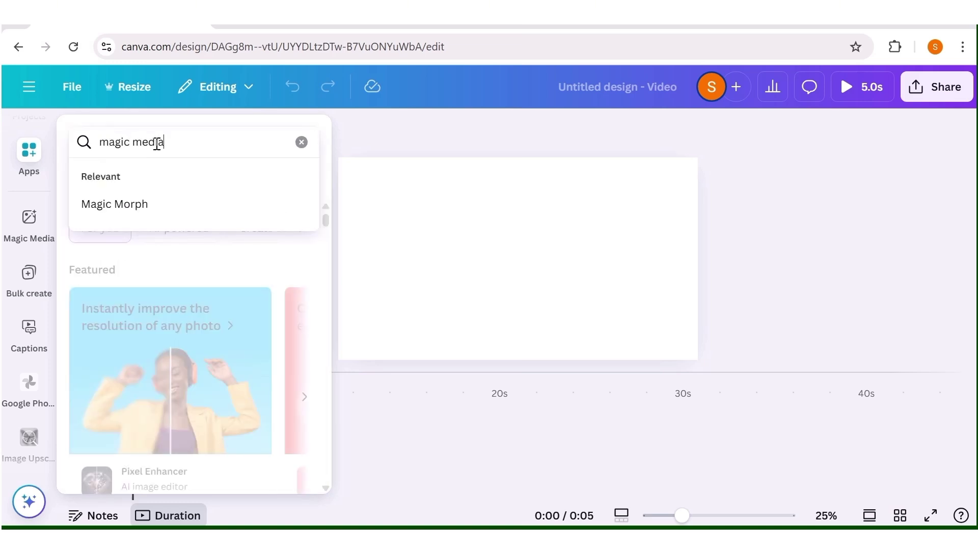
key("Return")
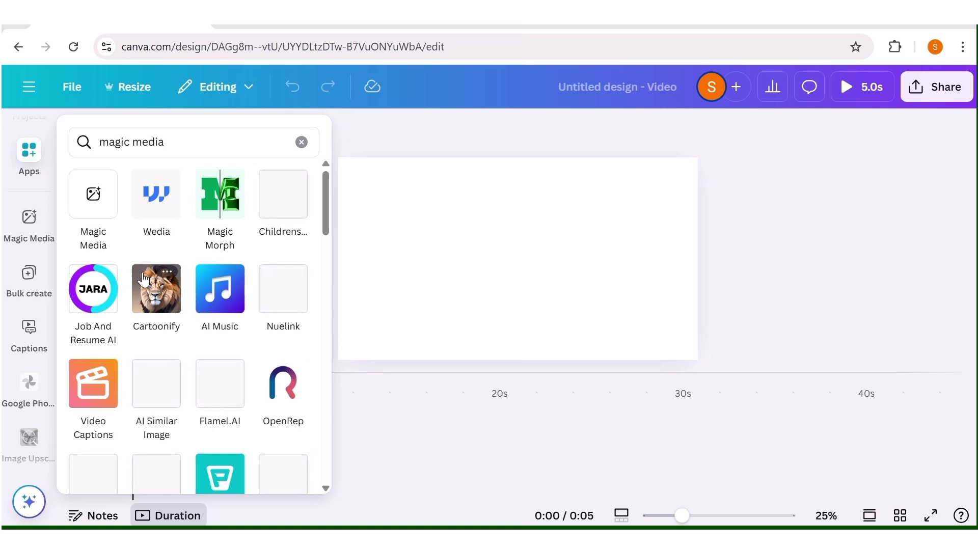
left_click(99, 196)
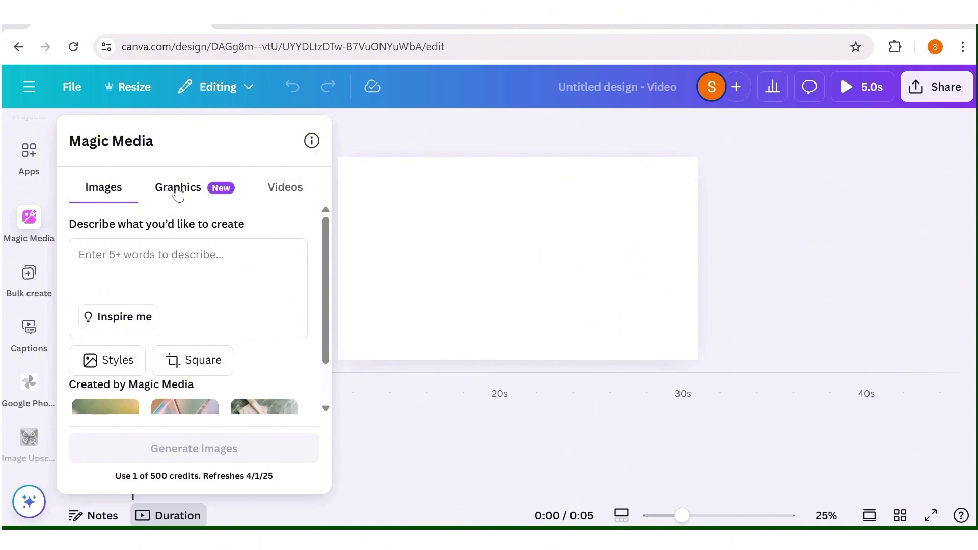
Step: Set Magic Media to generate graphics and choose the Hand drawn style from the Artistic styles
left_click(178, 191)
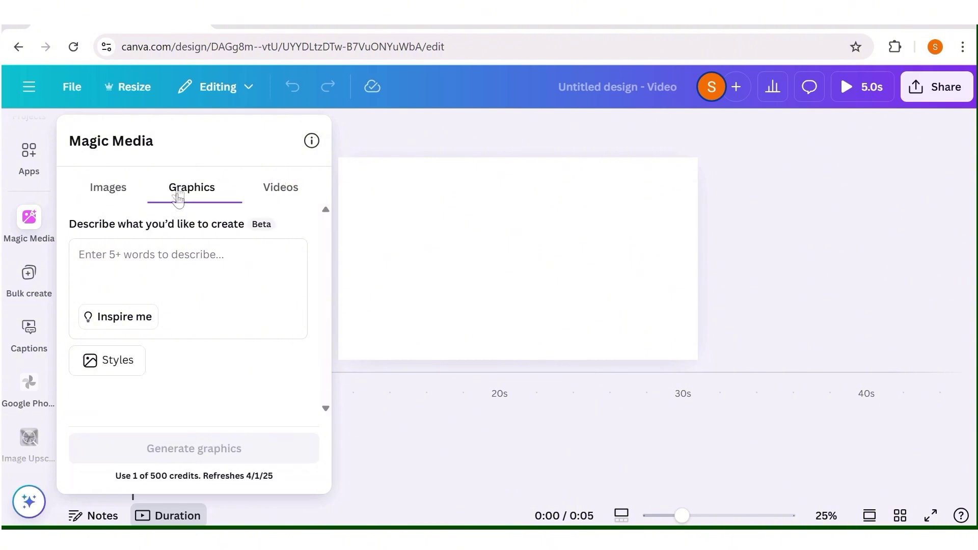
left_click(119, 363)
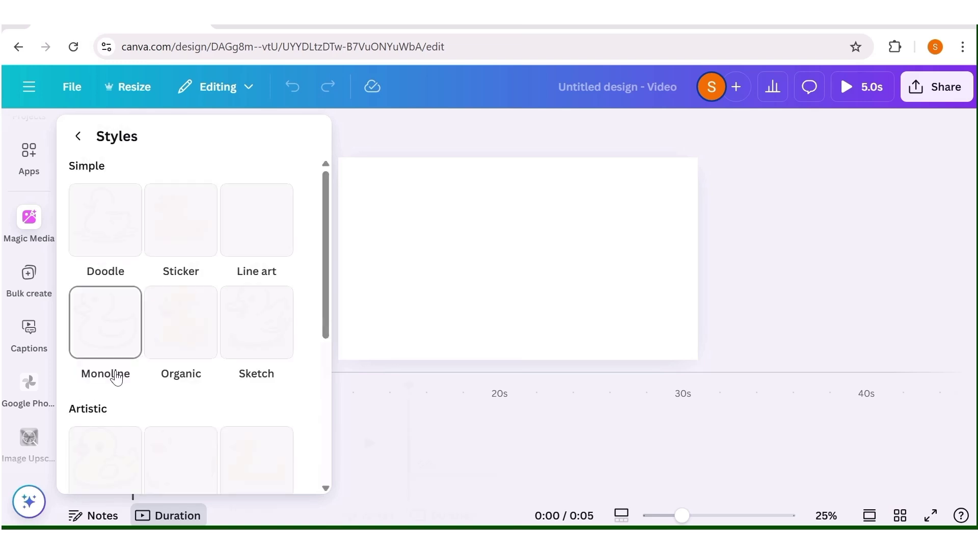
scroll(216, 319, "down", 2)
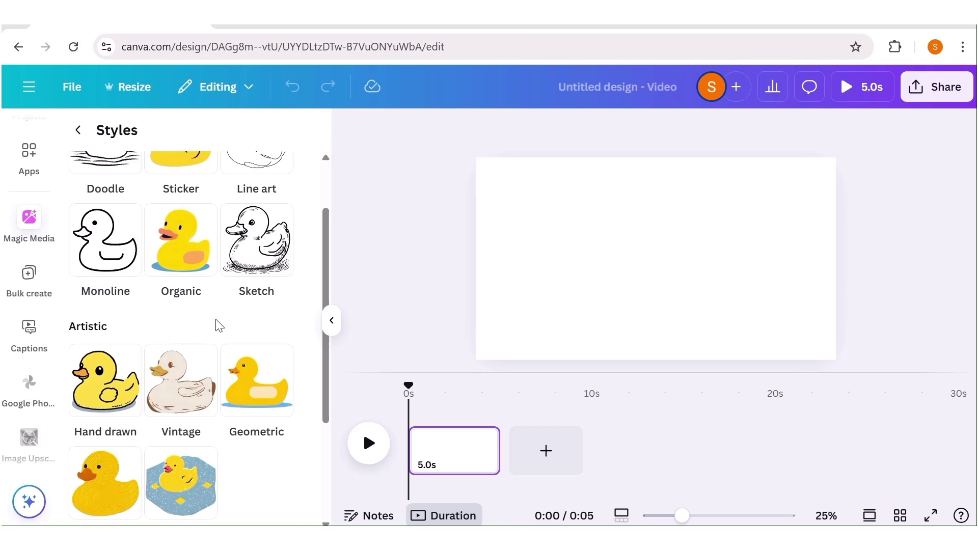
scroll(216, 325, "down", 3)
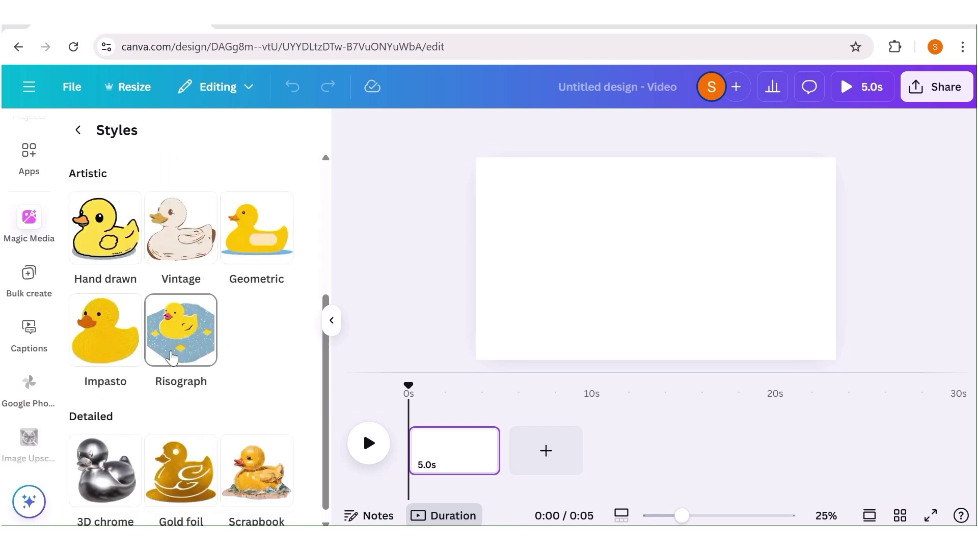
scroll(273, 404, "up", 5)
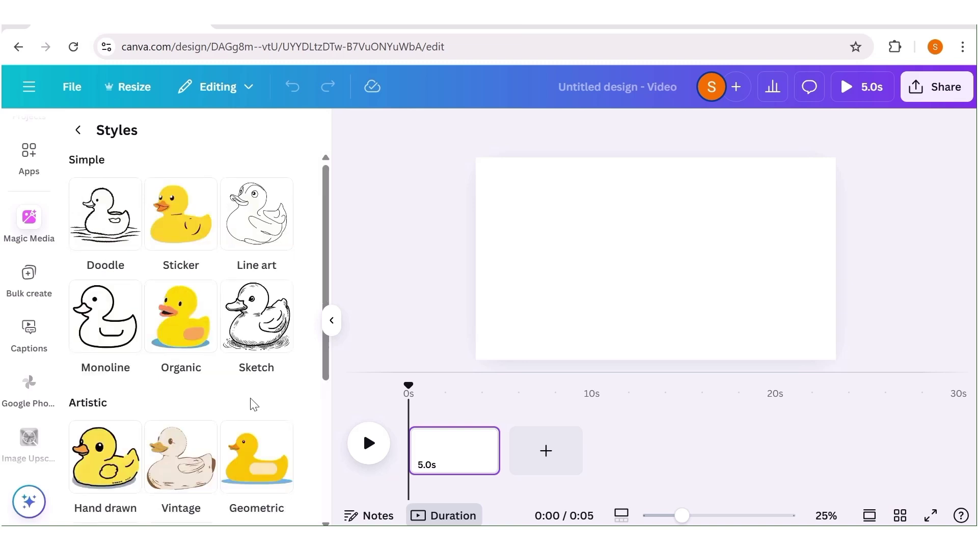
scroll(124, 430, "down", 3)
left_click(105, 329)
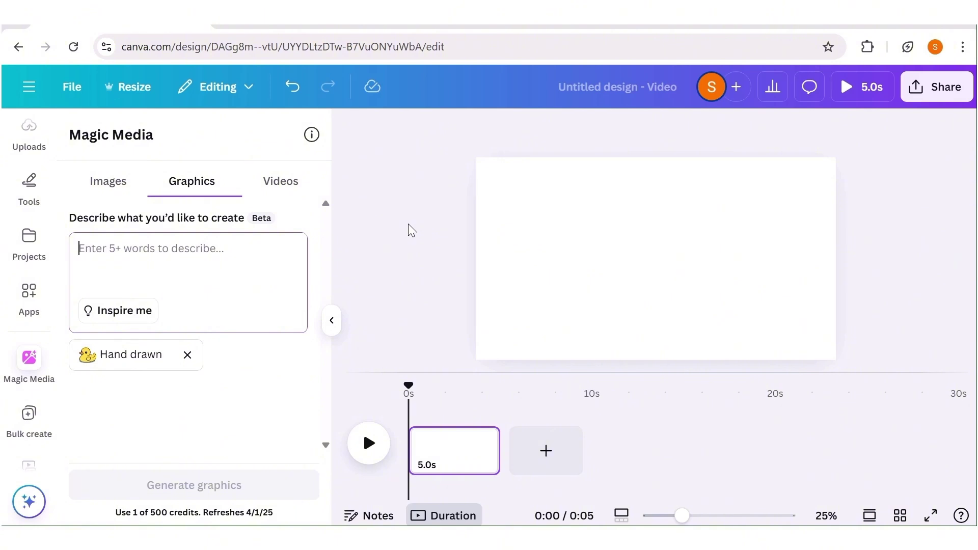
Step: Generate graphics from the prompt "woman looking determined" and place the front-facing Egyptian woman portrait on the right side of the canvas
type("woman looking determined")
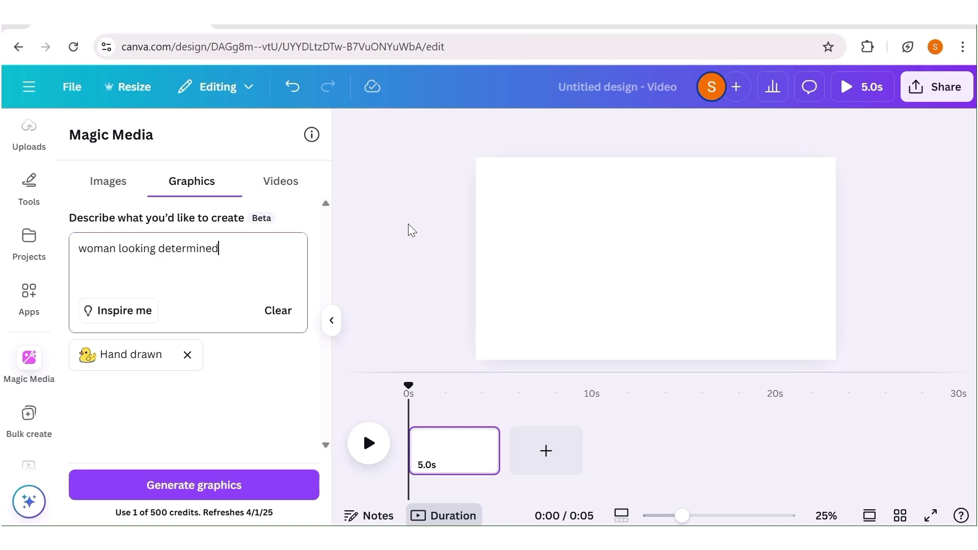
key("Return")
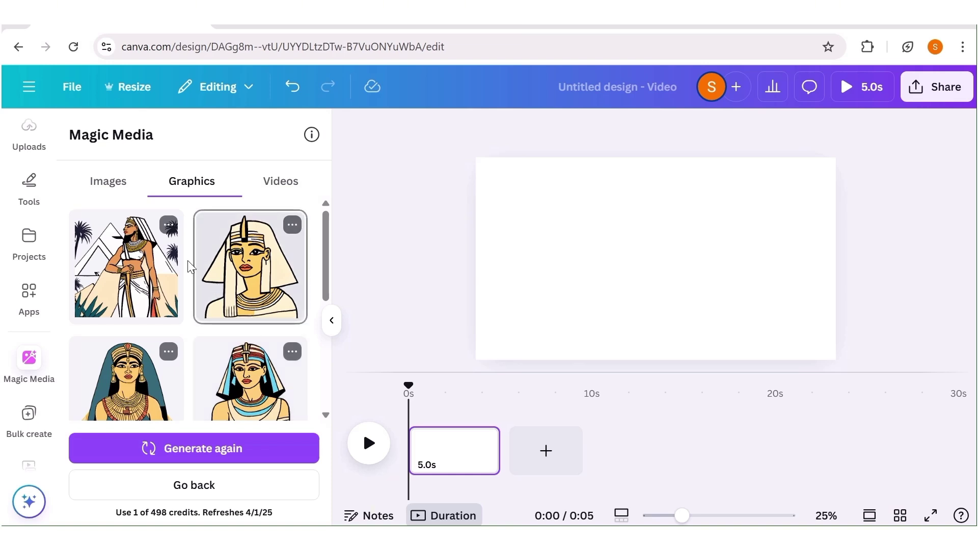
left_click(132, 296)
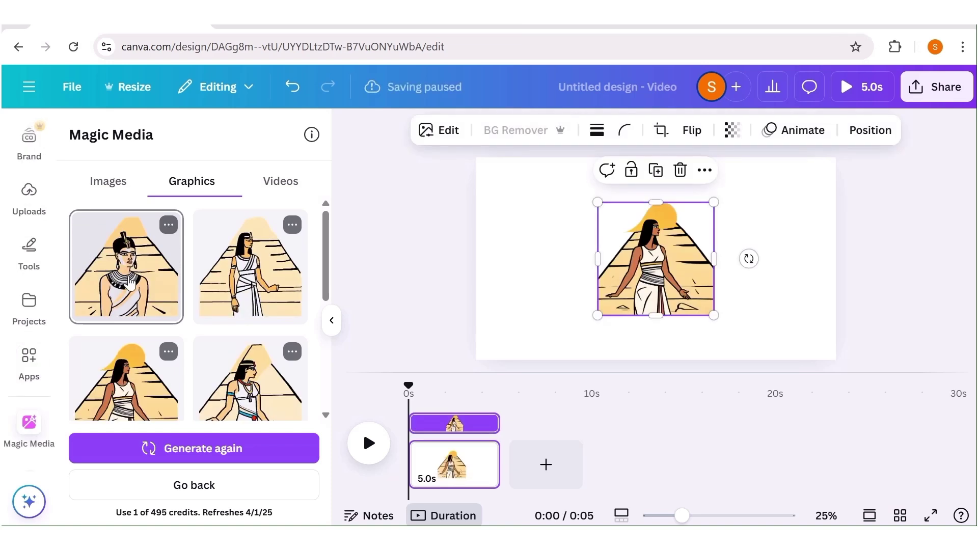
left_click_drag(643, 262, 757, 251)
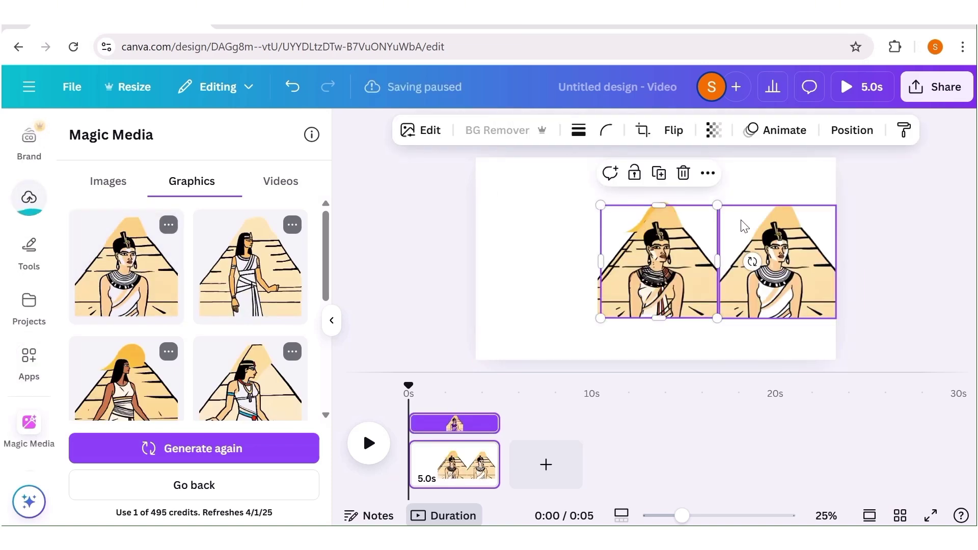
Step: Delete the graphic of the standing woman with long hair from the middle of the canvas
left_click(686, 184)
left_click(680, 214)
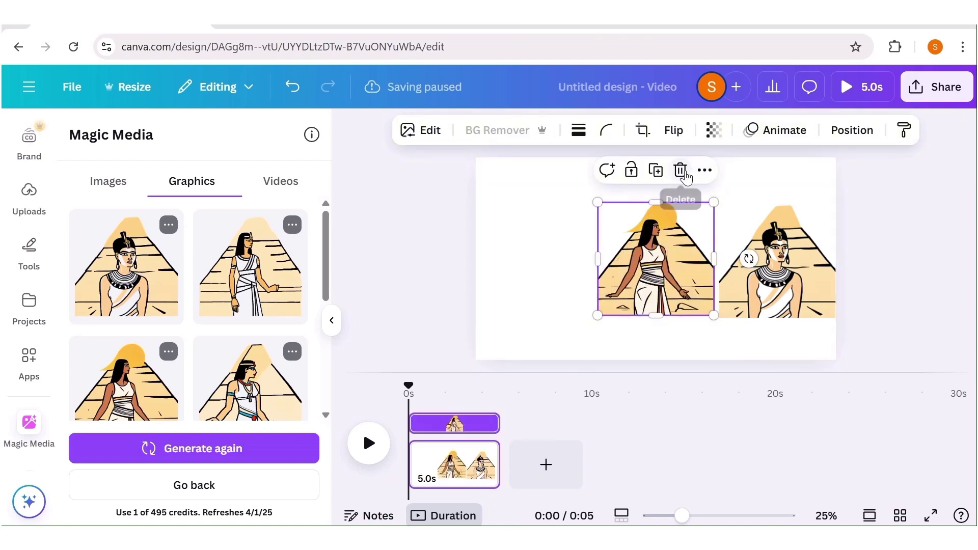
left_click(680, 168)
Step: Shift the woman portrait slightly inward and down, and move the river and palm landscape to the canvas's left side, slightly enlarged
left_click_drag(785, 287, 743, 307)
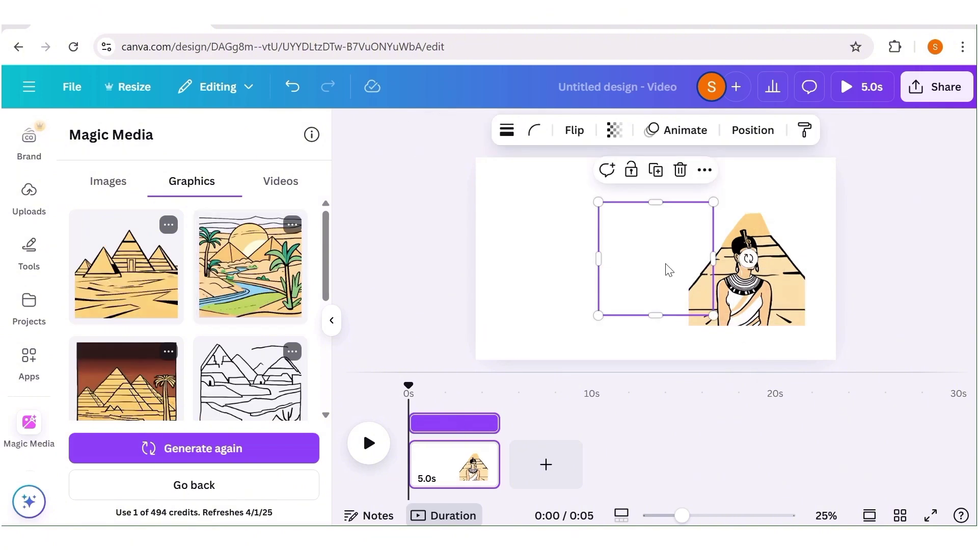
left_click_drag(661, 270, 569, 285)
left_click_drag(621, 331, 643, 351)
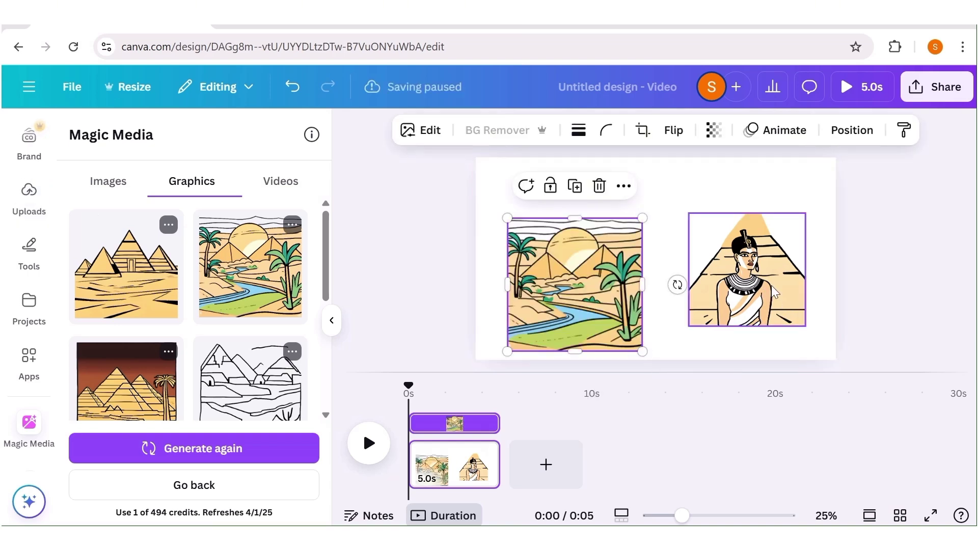
Step: Separate the Egyptian woman from her pyramid background using Magic Grab
left_click(762, 318)
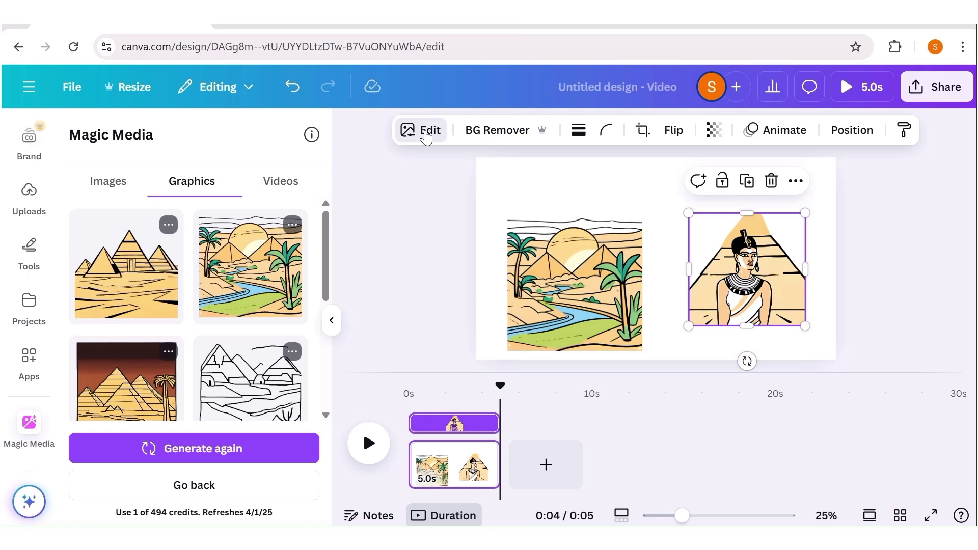
left_click(451, 133)
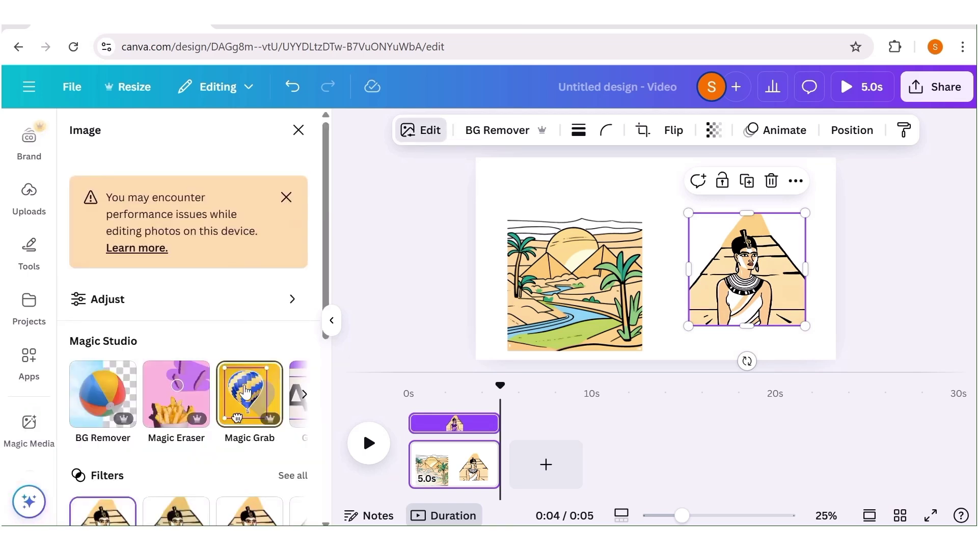
left_click(272, 391)
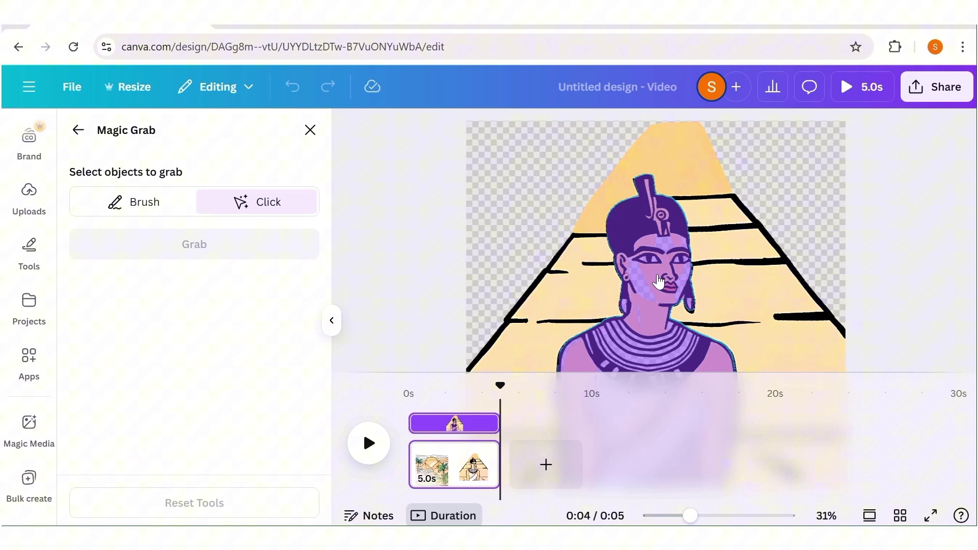
left_click(658, 282)
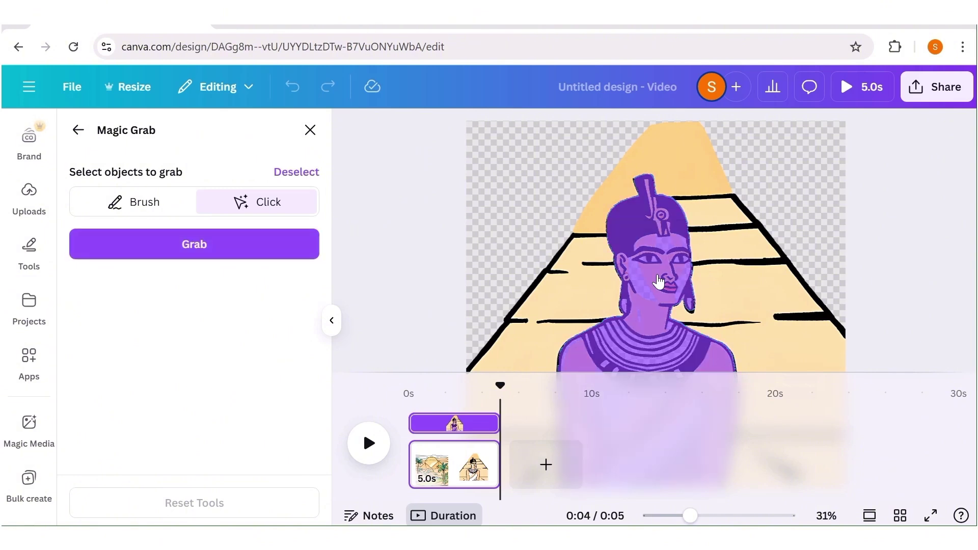
left_click(193, 244)
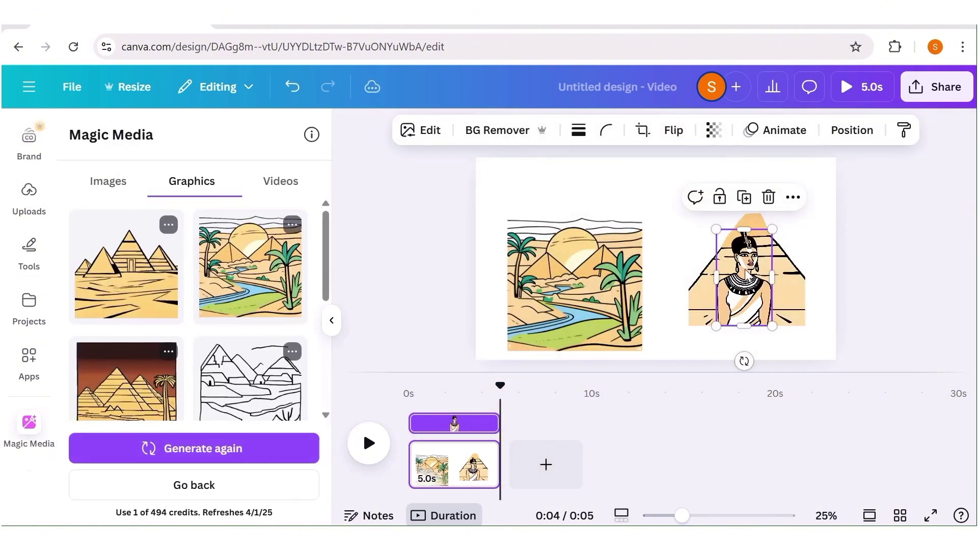
Step: Move the separated woman slightly down and delete the leftover pyramid background behind her
left_click_drag(746, 270, 750, 289)
left_click(739, 229)
key("Delete")
left_click(626, 291)
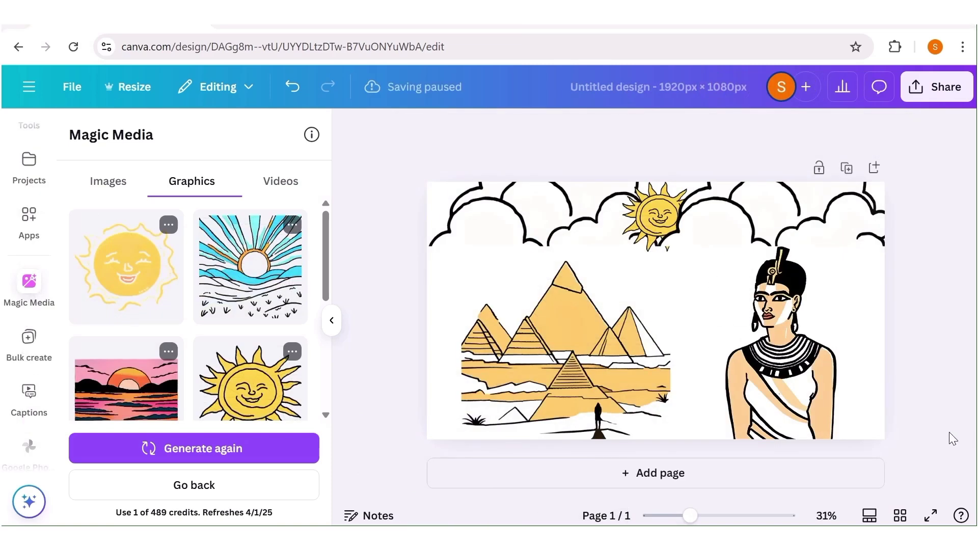
Step: Generate another set of sun graphics, and shrink the cloud beside the sun, shifting it outward so the two no longer overlap
left_click(189, 443)
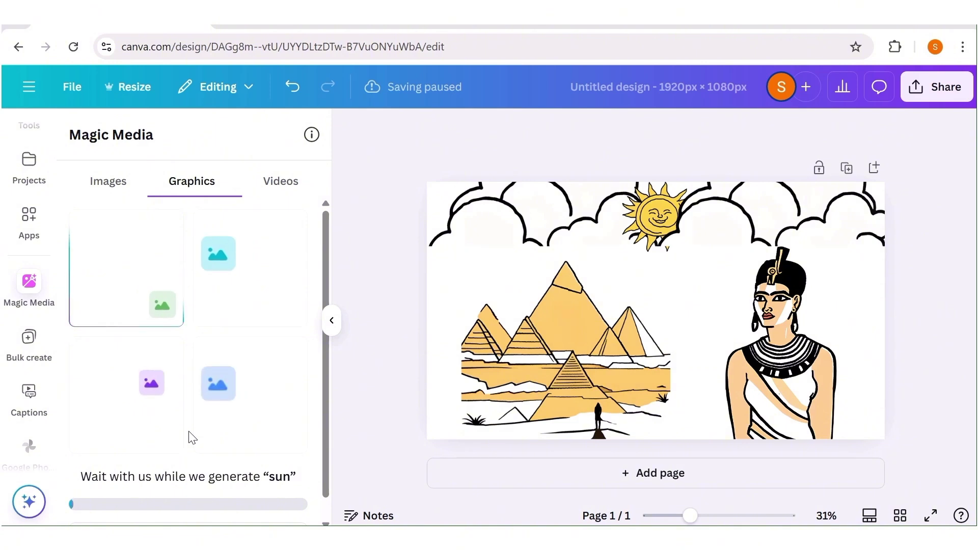
left_click(440, 184)
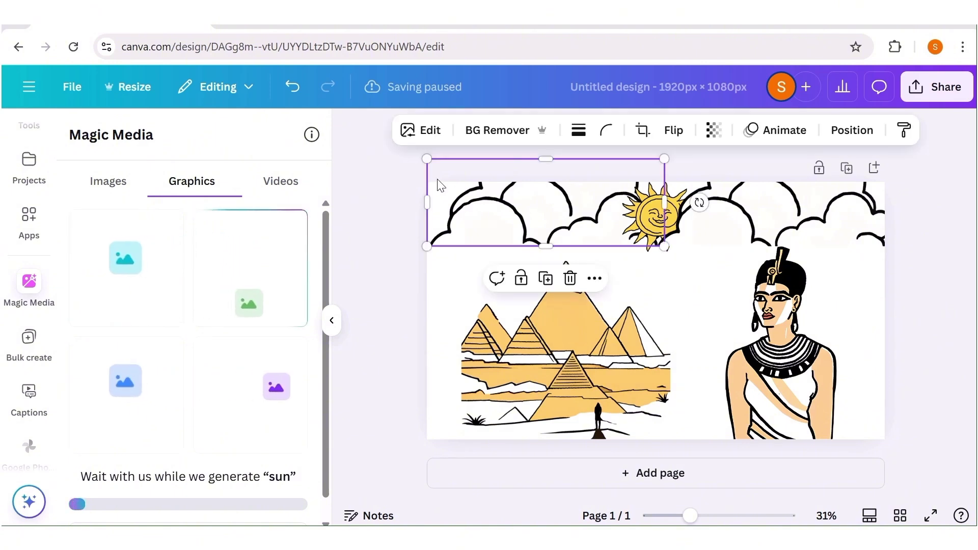
left_click_drag(427, 159, 490, 182)
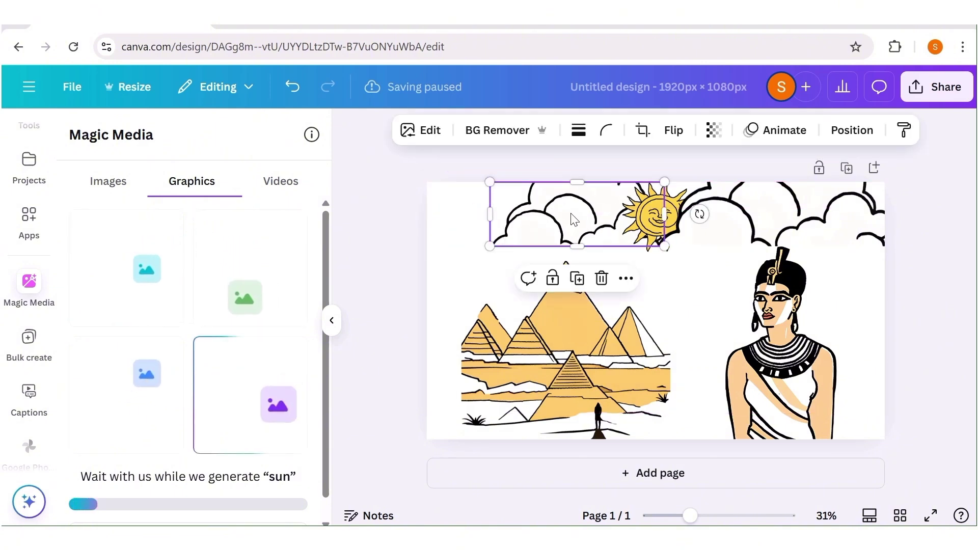
left_click_drag(574, 219, 508, 213)
left_click(609, 449)
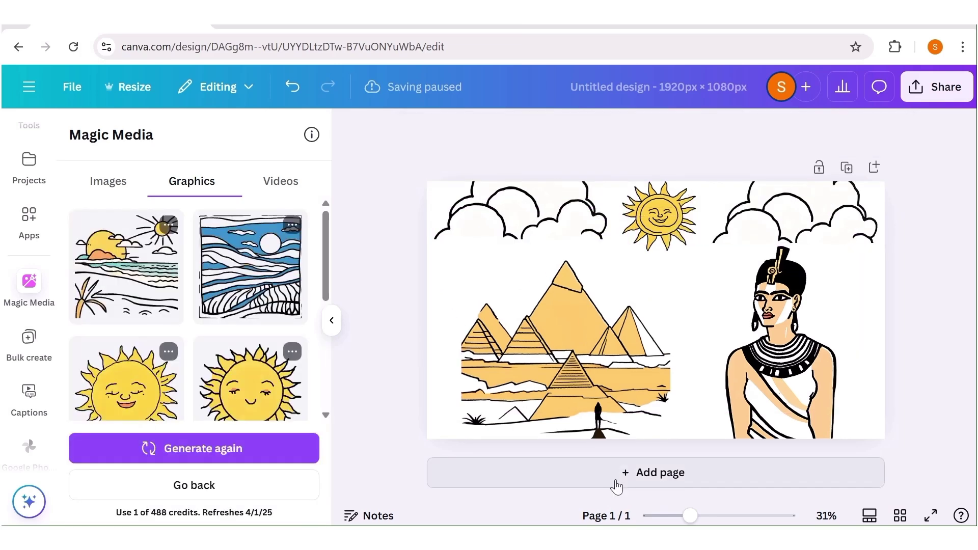
Step: Add a blank second page and switch between the two pages in the thumbnail view, ending on page 2
left_click(616, 484)
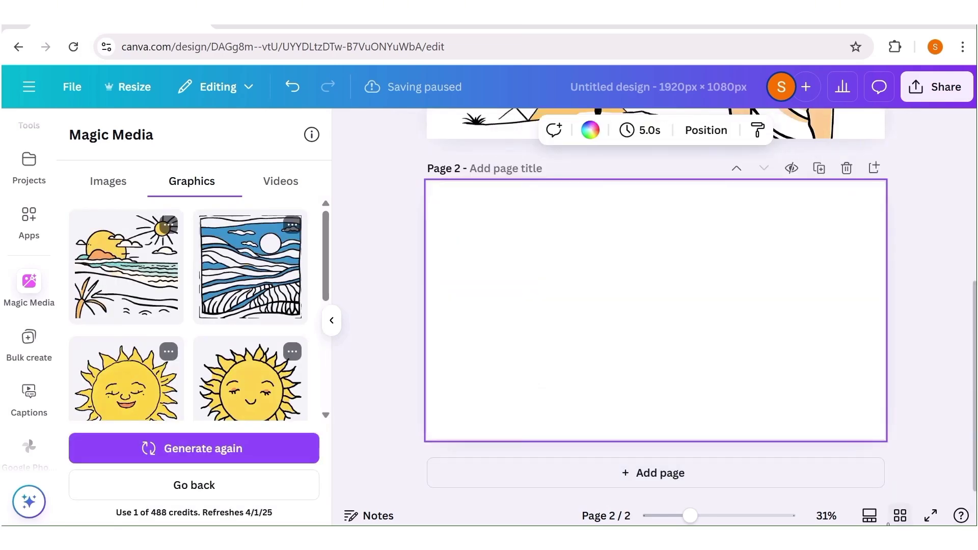
left_click(870, 516)
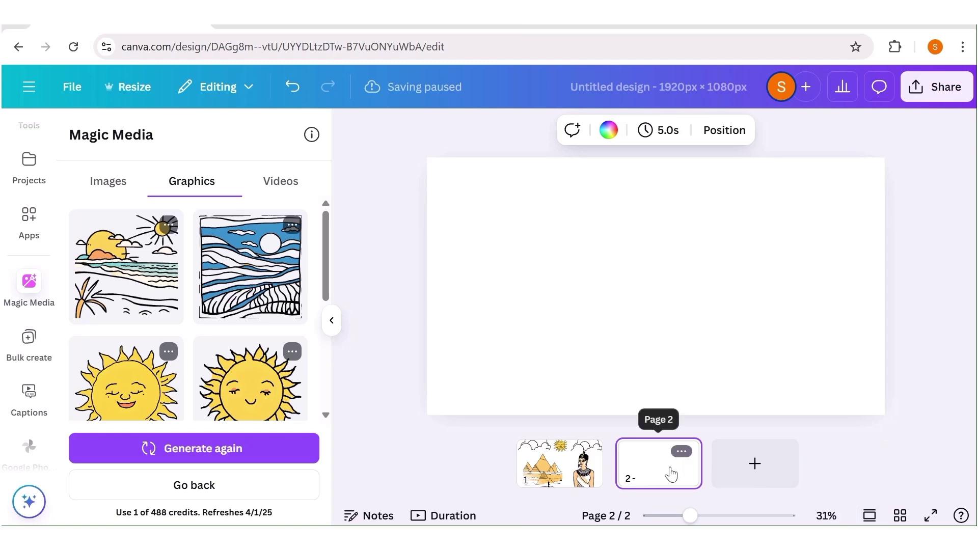
left_click(570, 474)
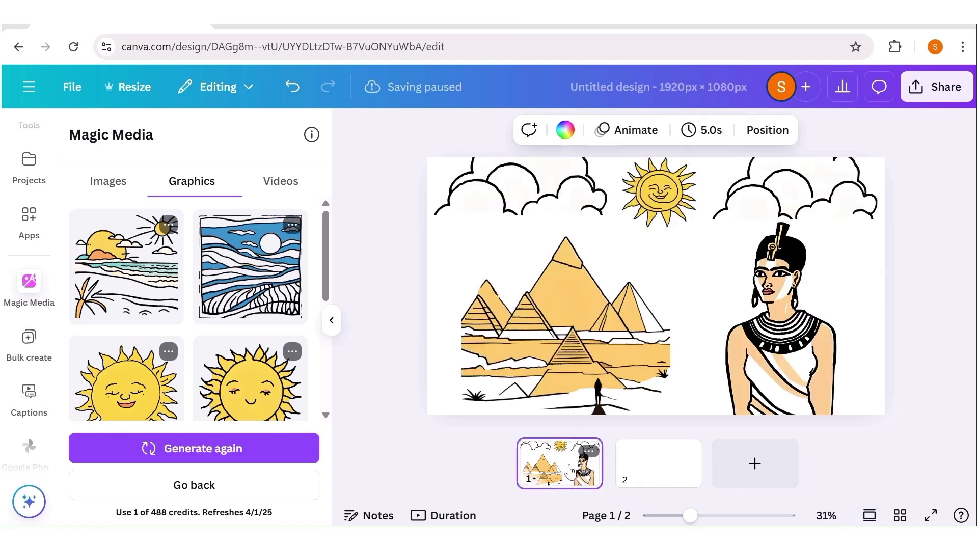
left_click(635, 469)
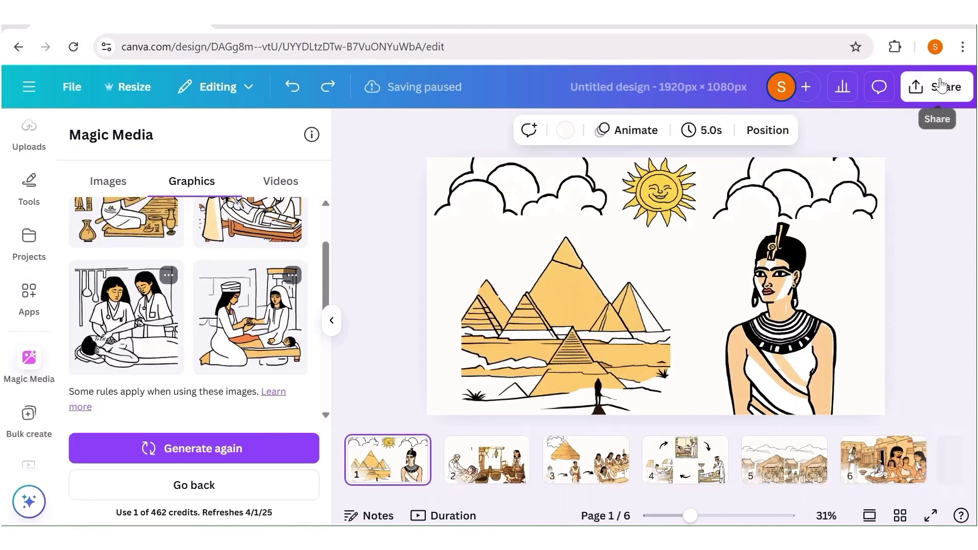
Step: Download pages 1–6 of the design as PNG images at 1,920 × 1,080 px
left_click(954, 89)
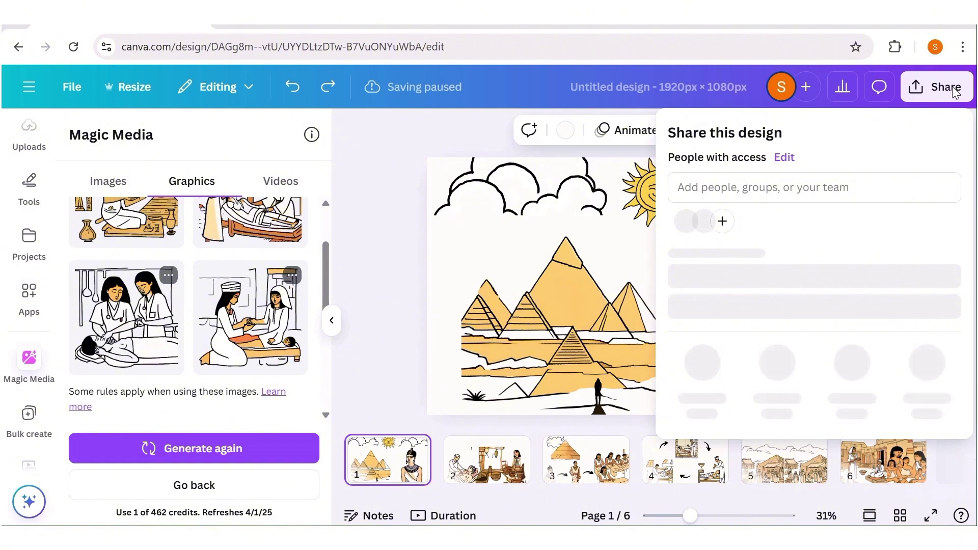
left_click(702, 386)
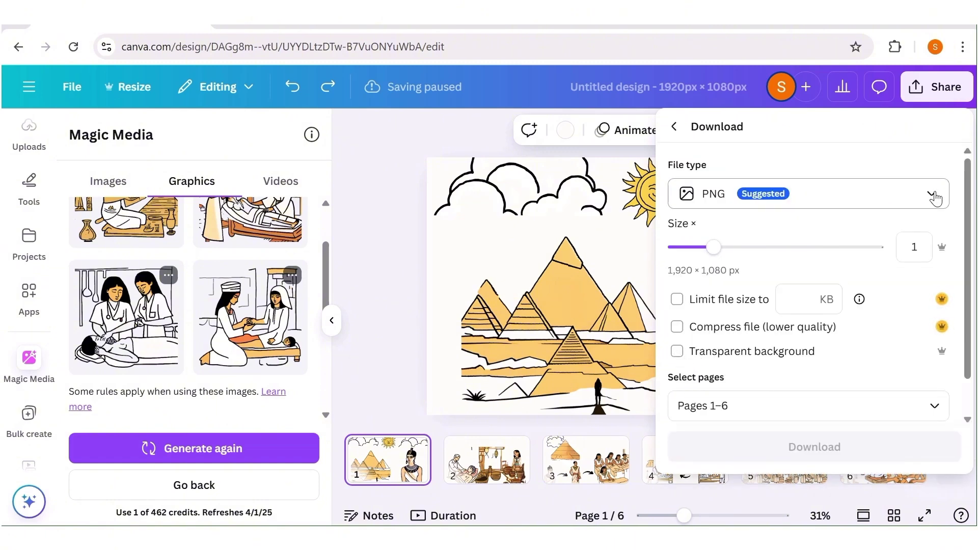
left_click(935, 196)
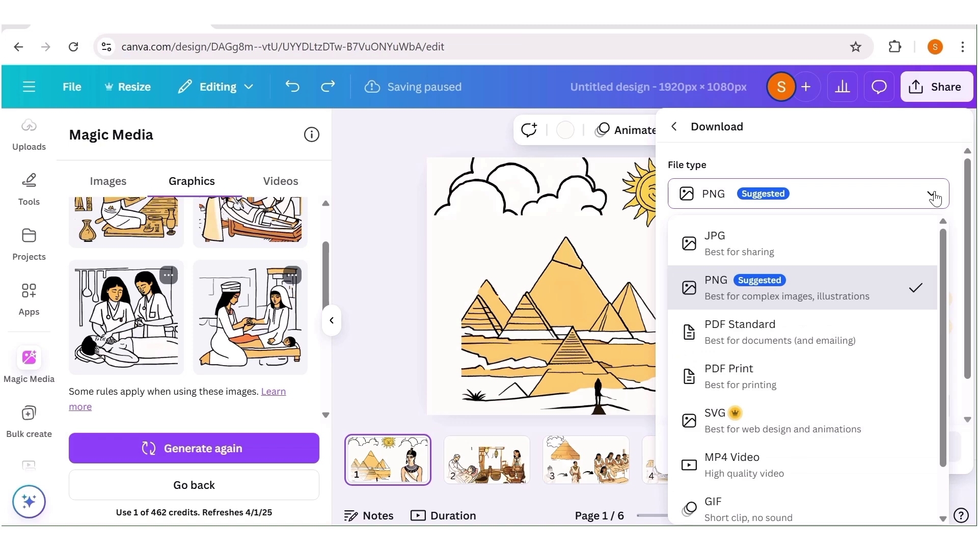
left_click(764, 301)
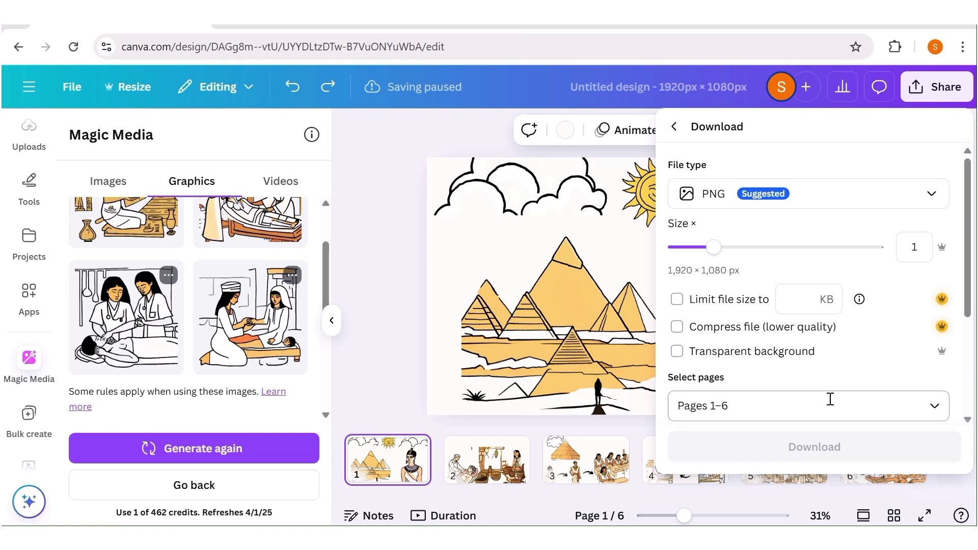
left_click(803, 448)
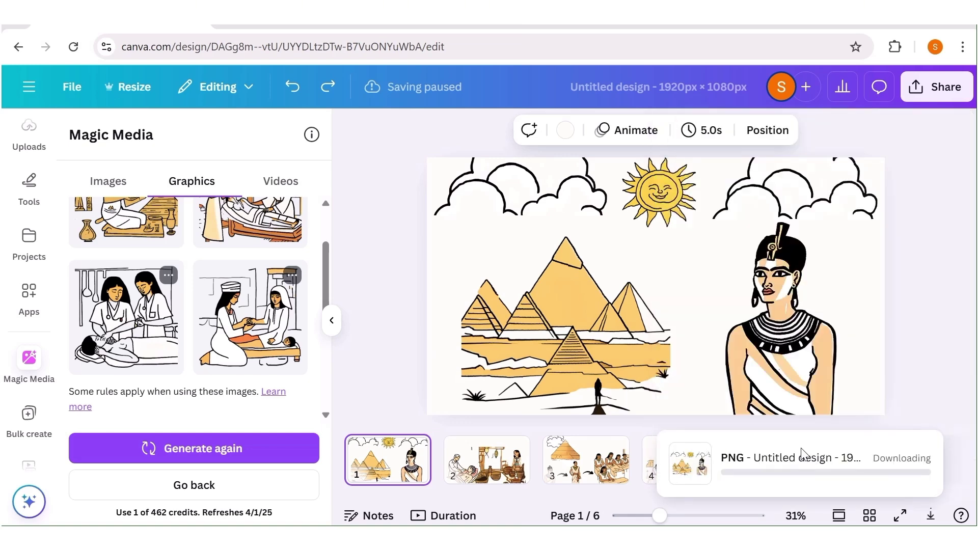
Step: Upload all six page images from the downloaded folder "Untitled design (3)"
left_click(29, 134)
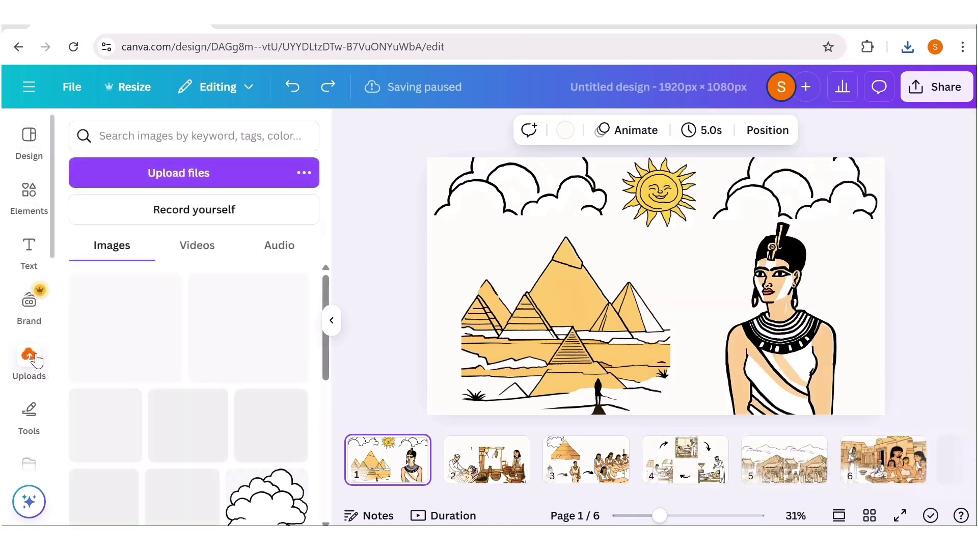
left_click(181, 174)
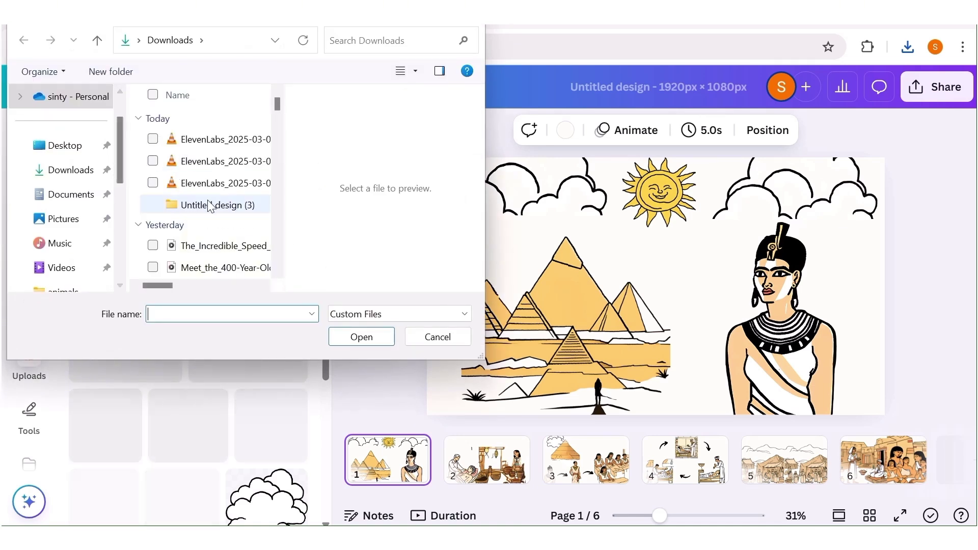
double_click(210, 205)
left_click(196, 141)
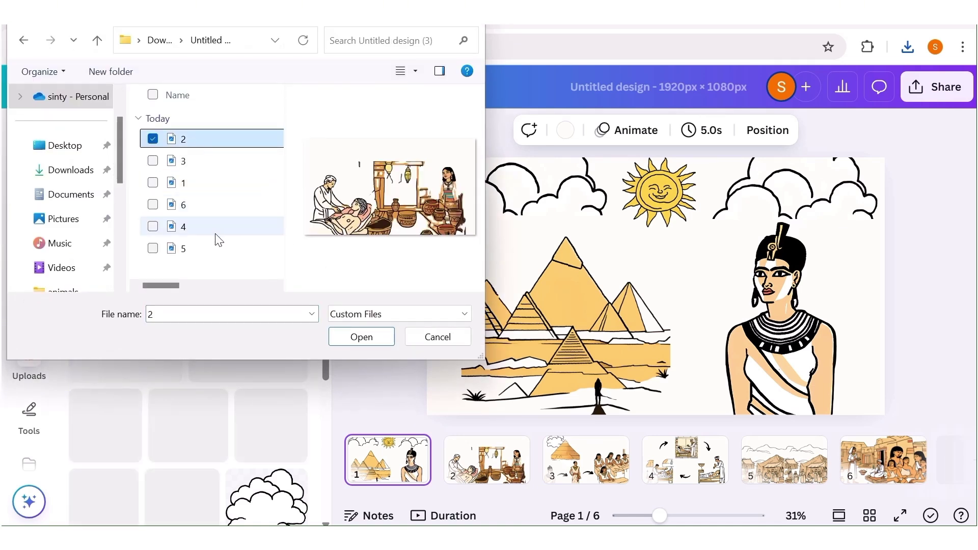
left_click(205, 248, "shift")
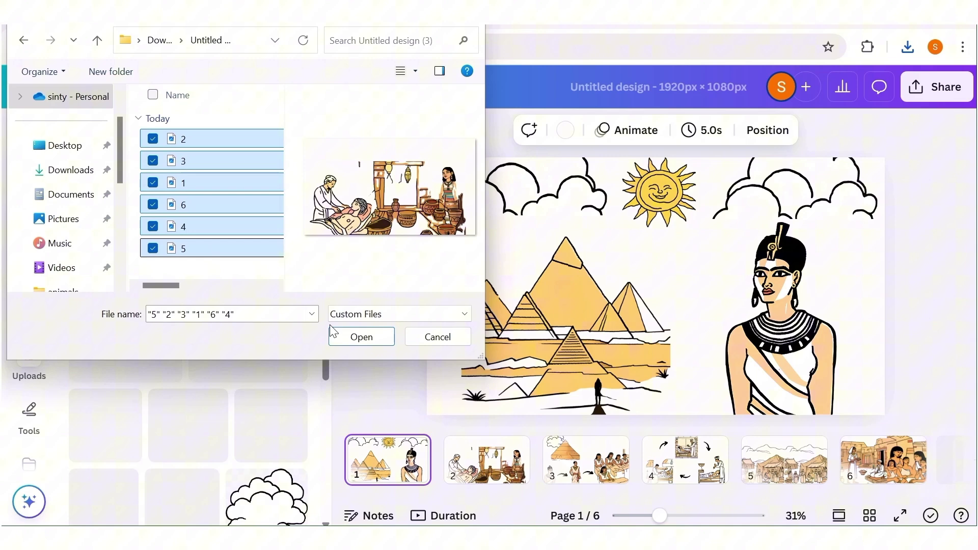
left_click(362, 337)
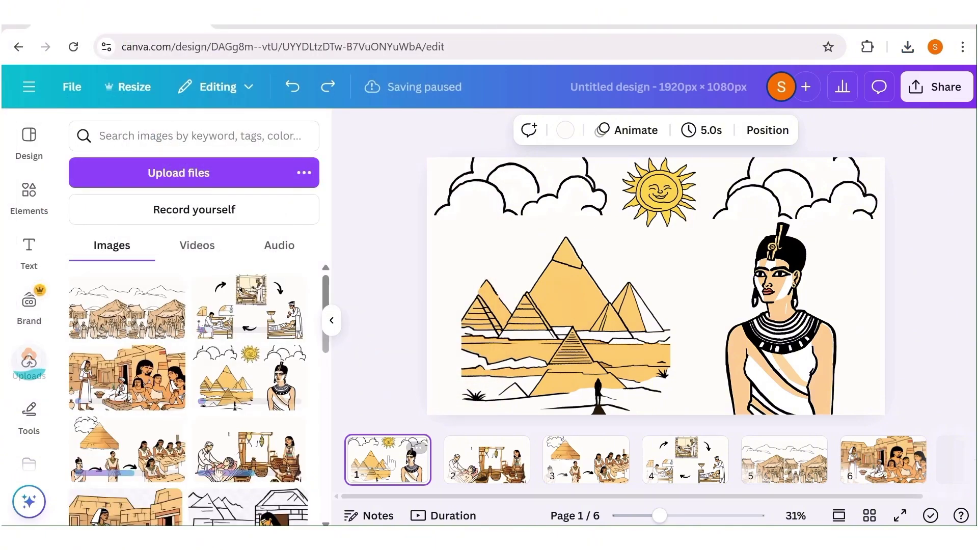
Step: Delete all six original scene pages from the design
key("Delete")
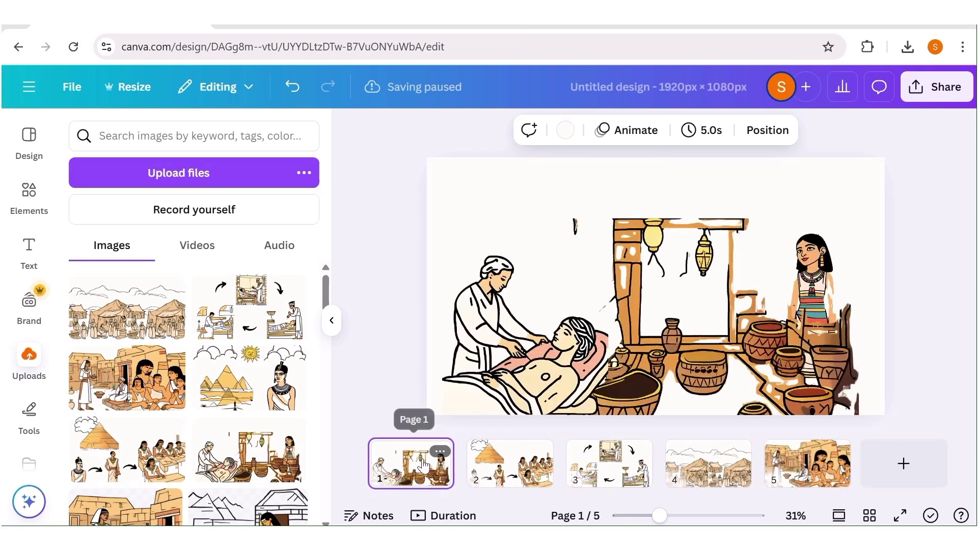
key("Delete")
key("Delete")
key("Delete")
key("Delete")
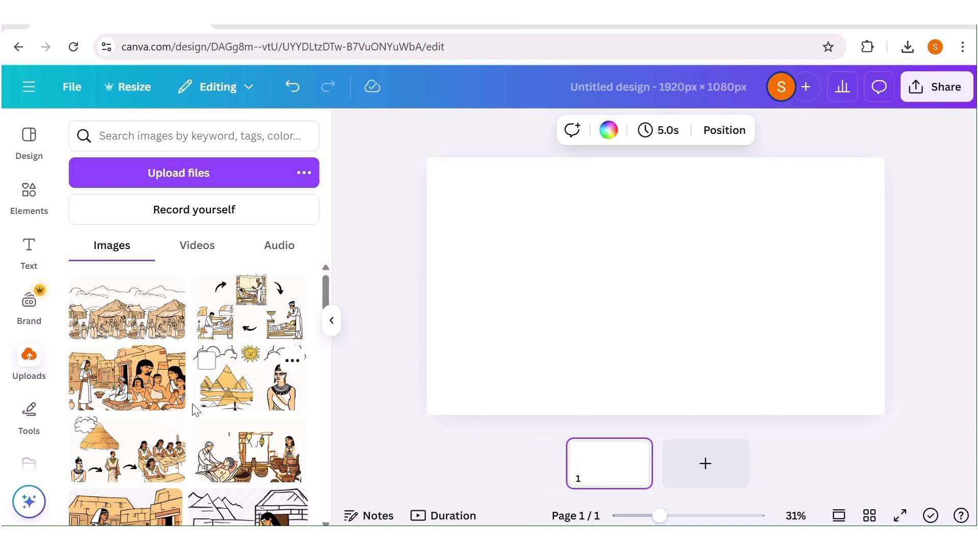
Step: Place the uploaded pyramids-and-woman image on the blank page and set it as the page background
scroll(193, 408, "down", 2)
scroll(193, 408, "up", 2)
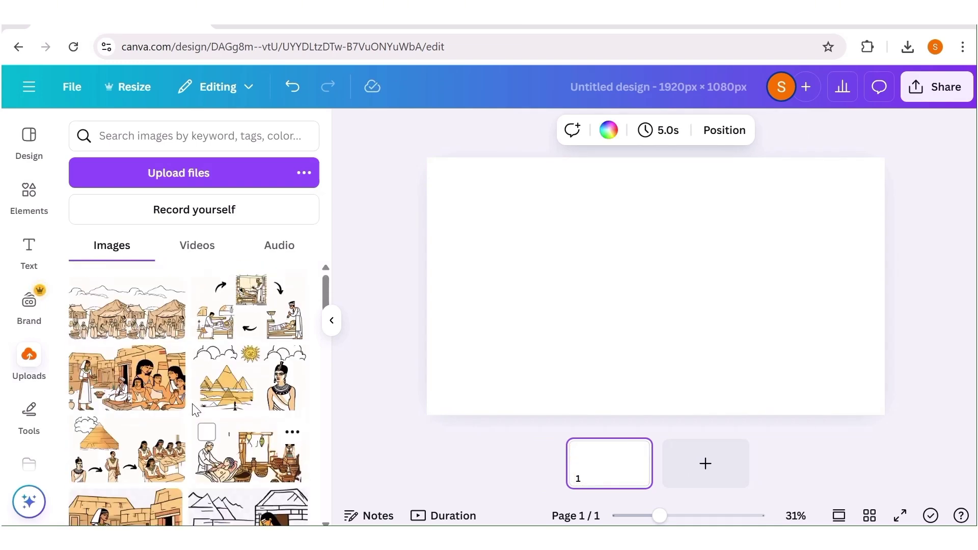
left_click(239, 388)
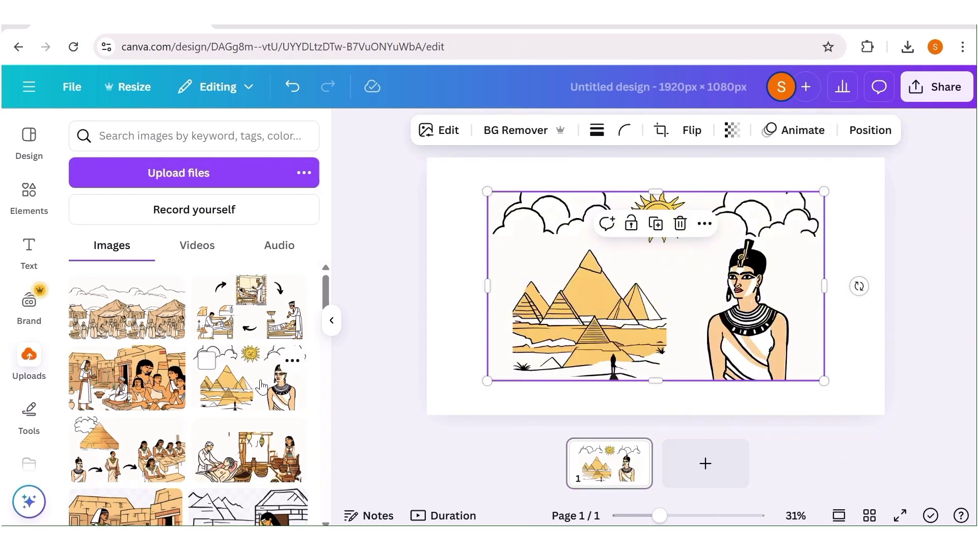
right_click(603, 278)
left_click(670, 446)
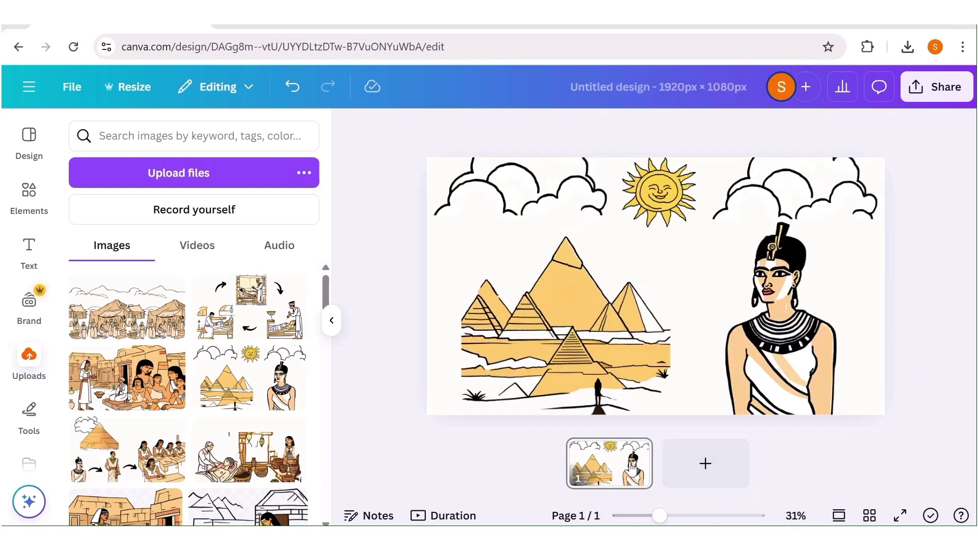
Step: Add a second page with the uploaded healer-and-patient scene set as its background
left_click(703, 467)
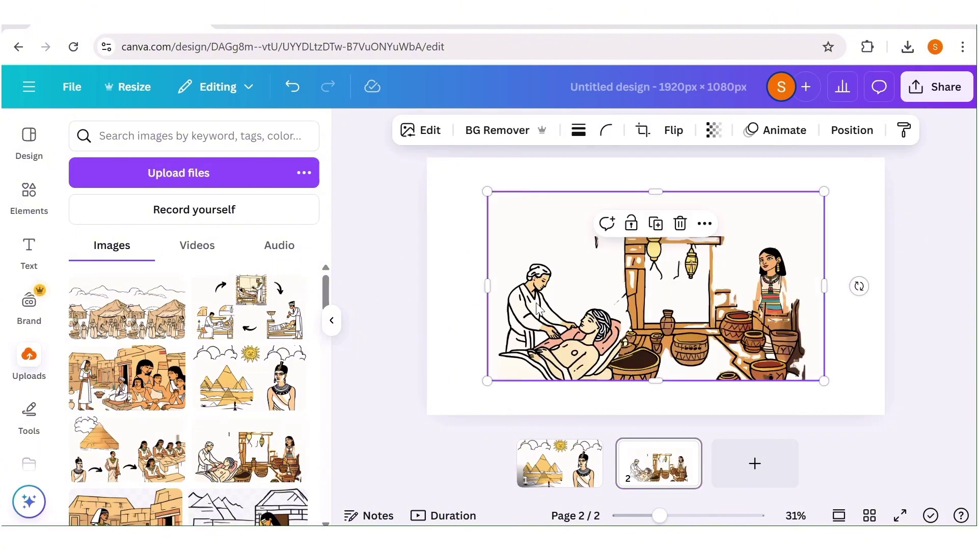
right_click(541, 306)
left_click(627, 466)
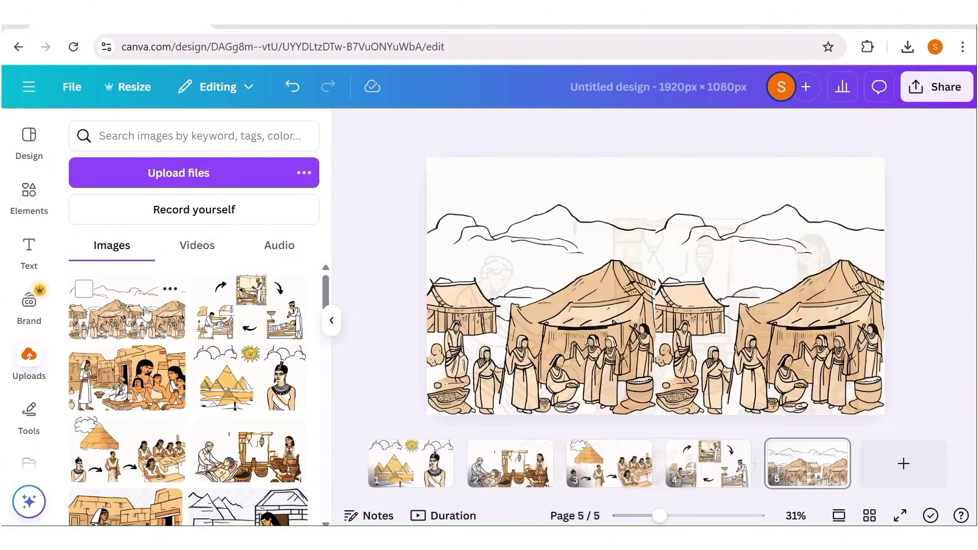
Step: Add a sixth page with the uploaded image of the standing woman and seated group by mud-brick buildings as its background
left_click(896, 462)
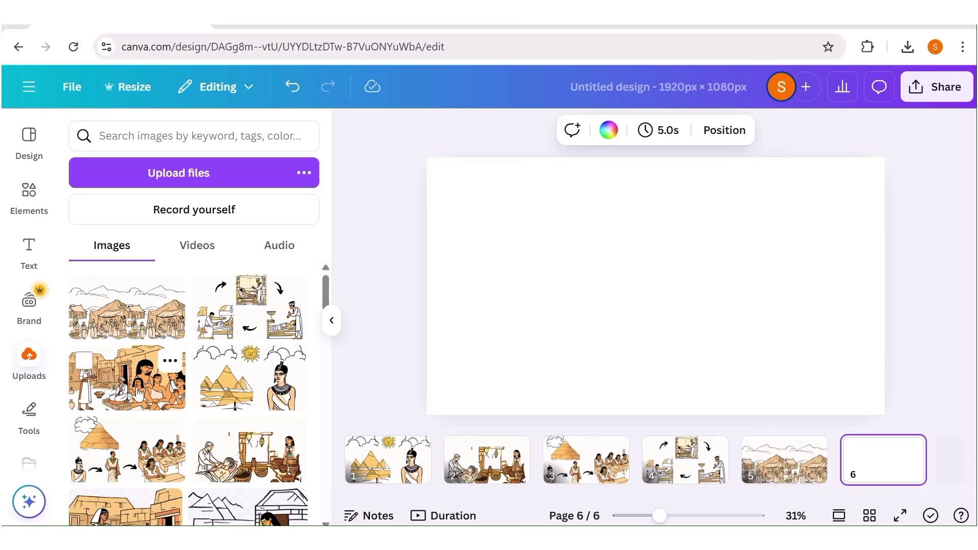
left_click(109, 398)
right_click(617, 301)
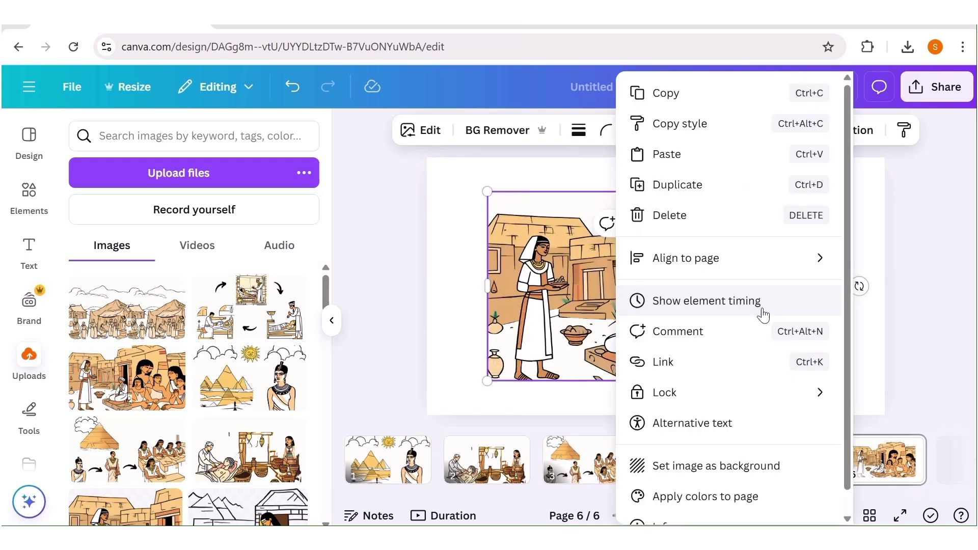
left_click(699, 465)
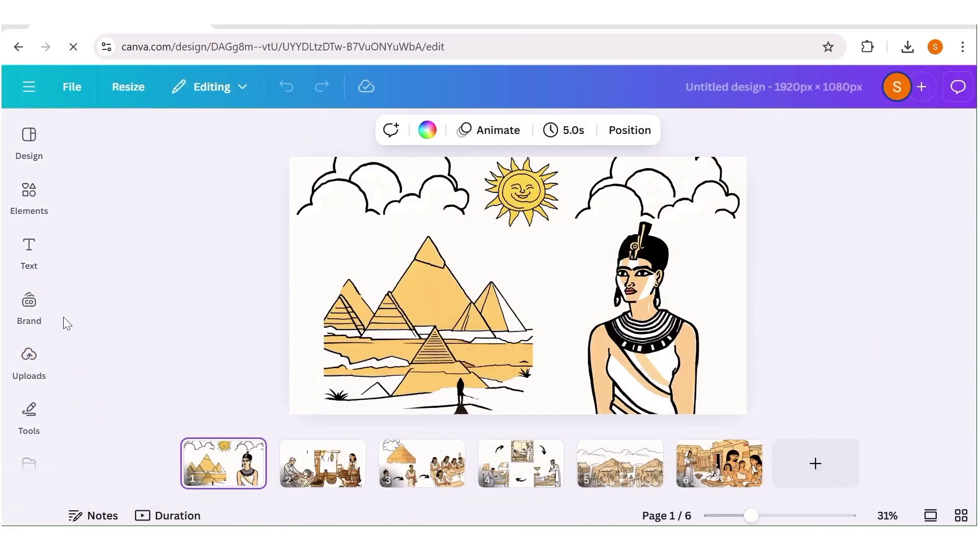
Step: Add the uploaded 1:28 ElevenLabs narration audio to the design
left_click(15, 364)
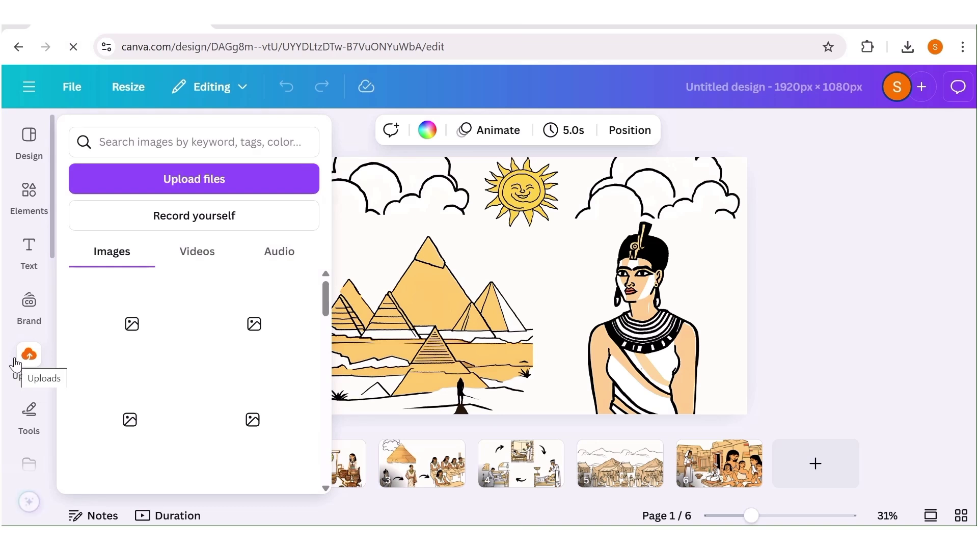
left_click(277, 261)
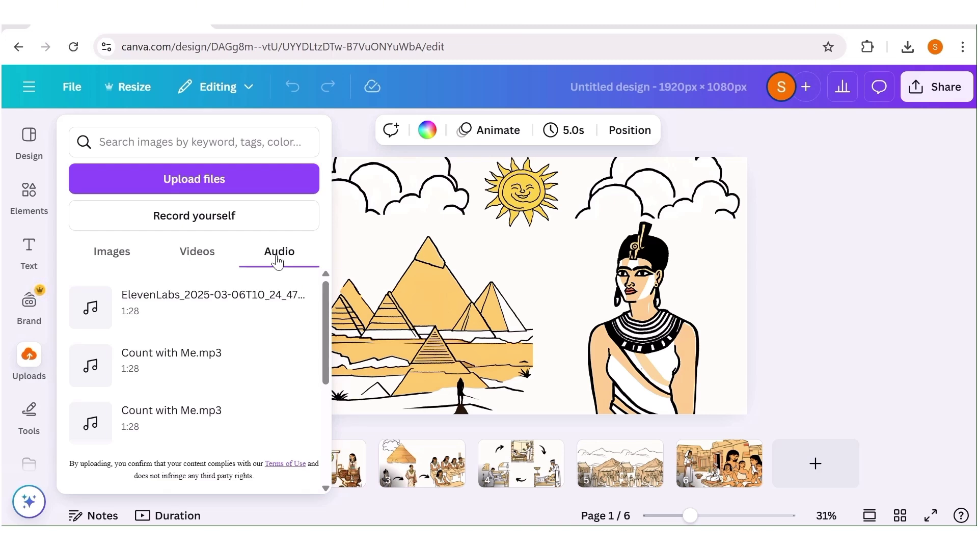
left_click(236, 308)
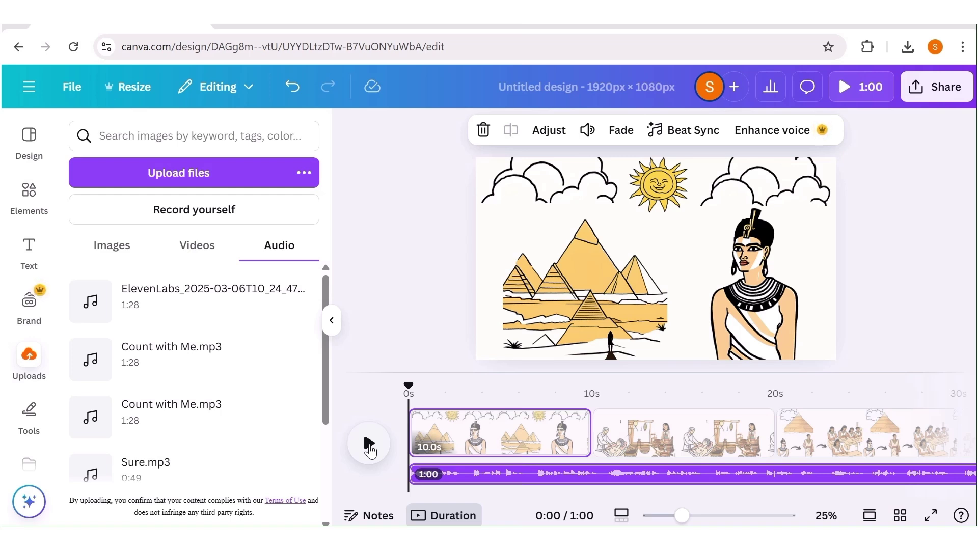
Step: Play the narration to the end of the first scene's part and extend the first page's duration to 16.5 seconds
left_click(368, 445)
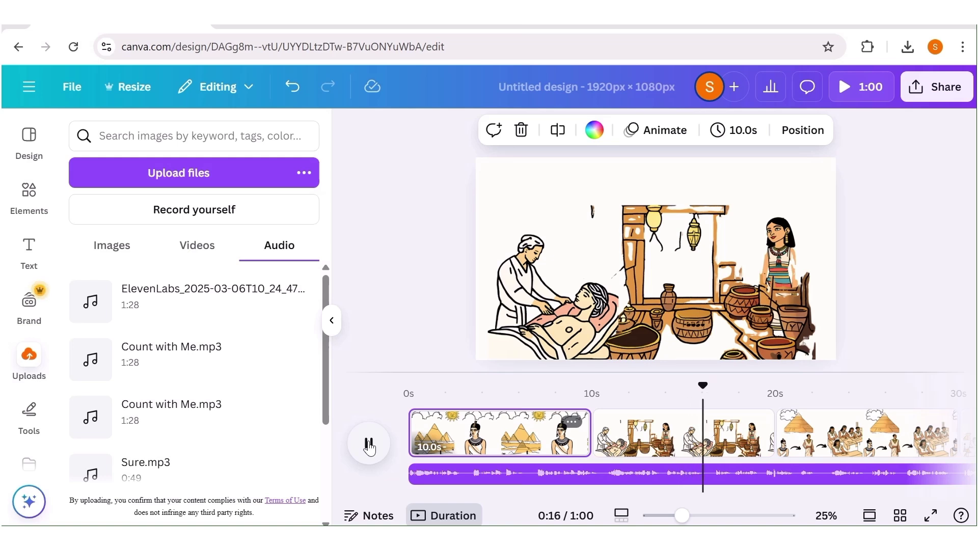
left_click(370, 446)
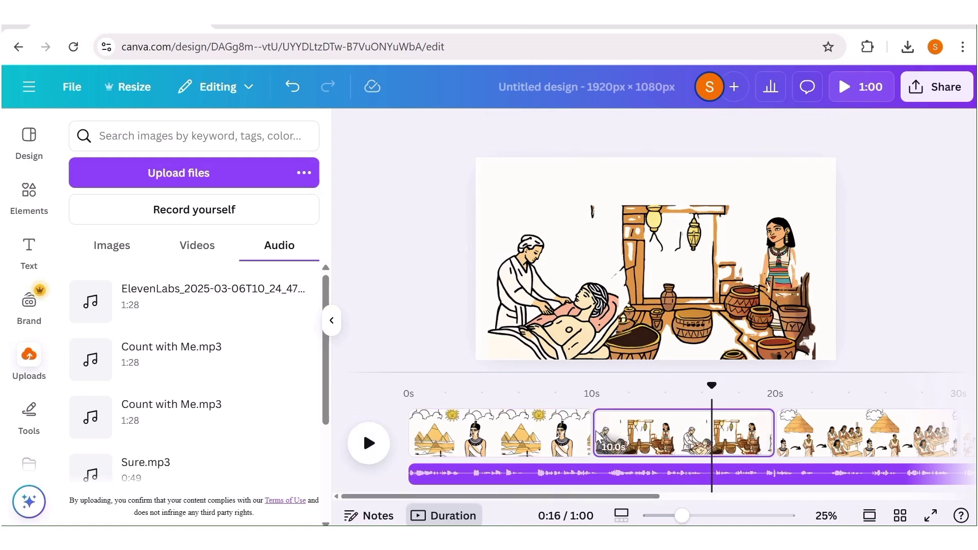
left_click_drag(574, 433, 698, 445)
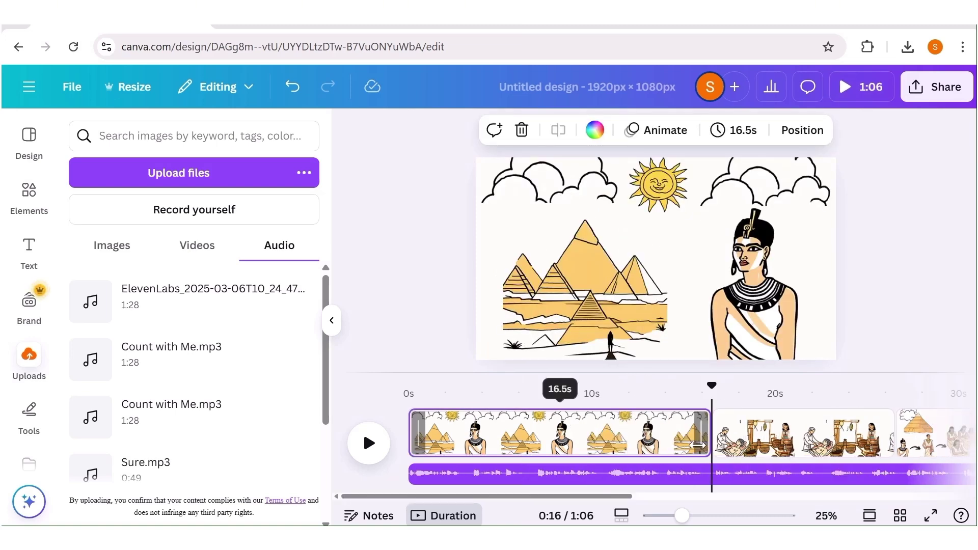
Step: Play the narration through the second scene's part and extend the healer-and-patient page's duration to 16.9 seconds
left_click(368, 450)
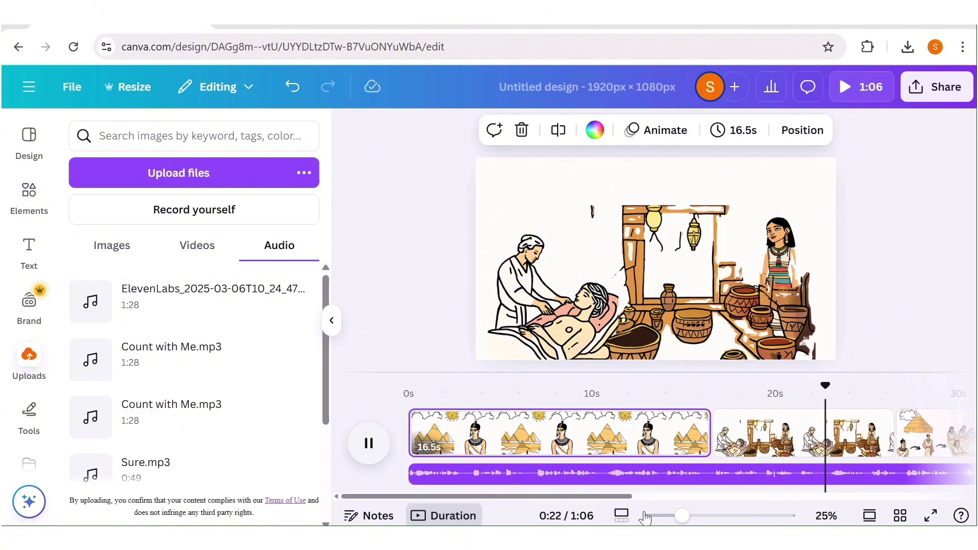
left_click_drag(682, 518, 676, 520)
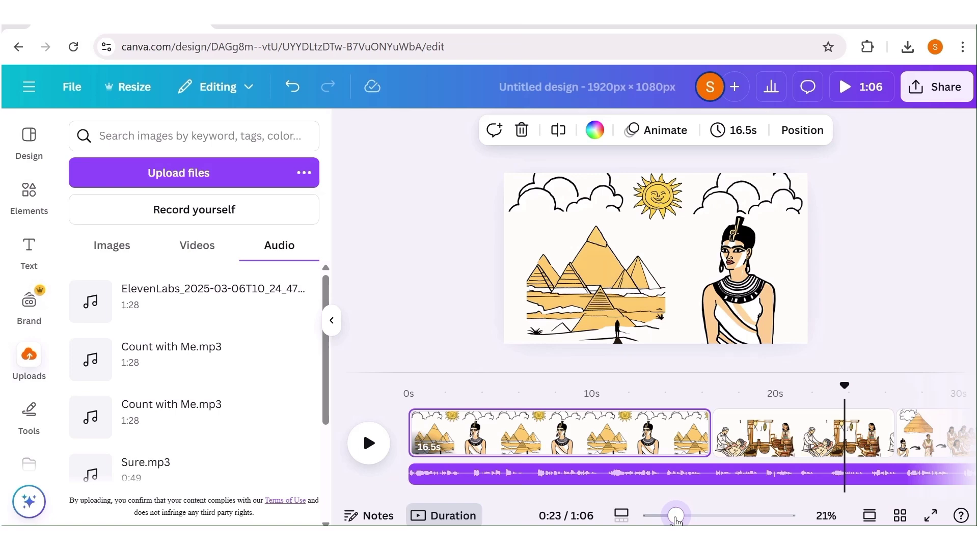
left_click(368, 443)
left_click(366, 444)
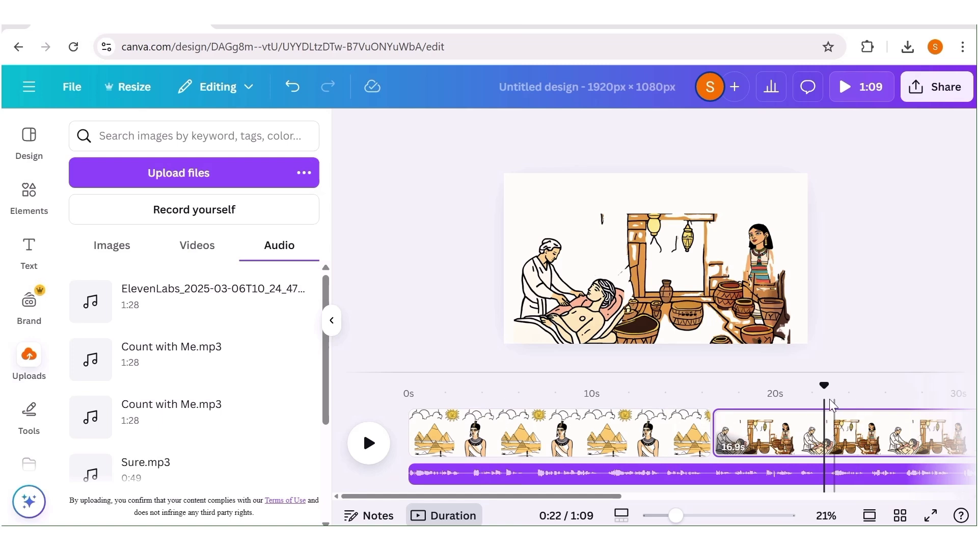
Step: Split the pyramids-and-woman page at about 14.6 seconds and trim its first part to 14.2 seconds
left_click_drag(822, 387, 677, 395)
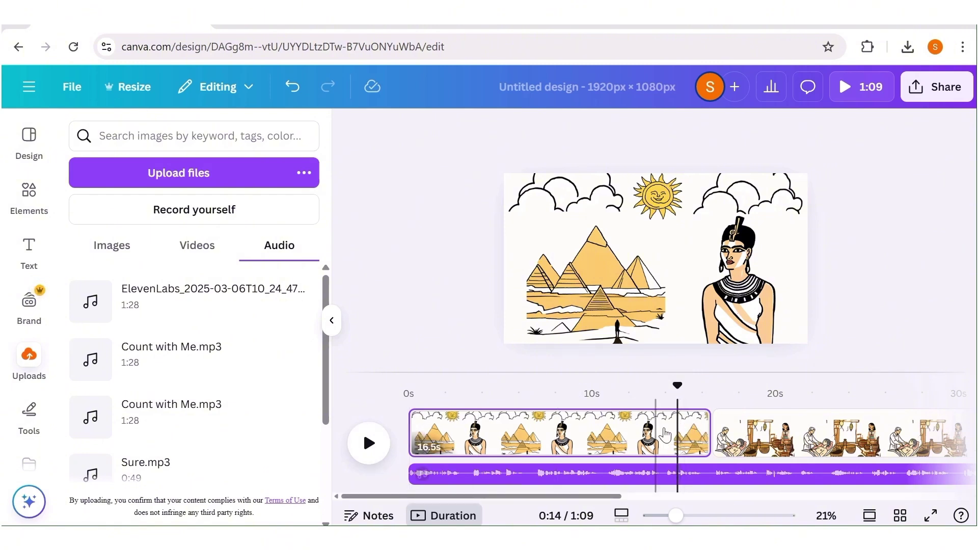
right_click(688, 431)
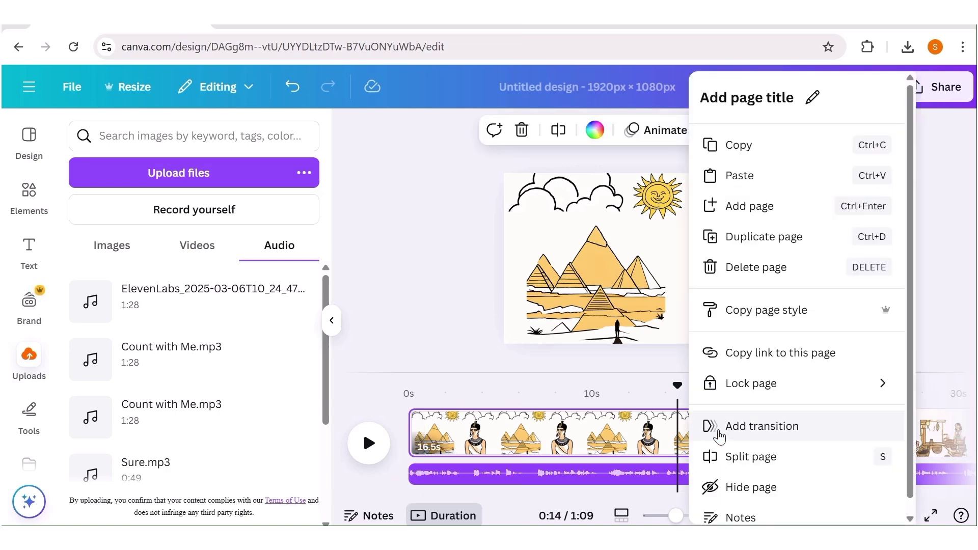
left_click(743, 459)
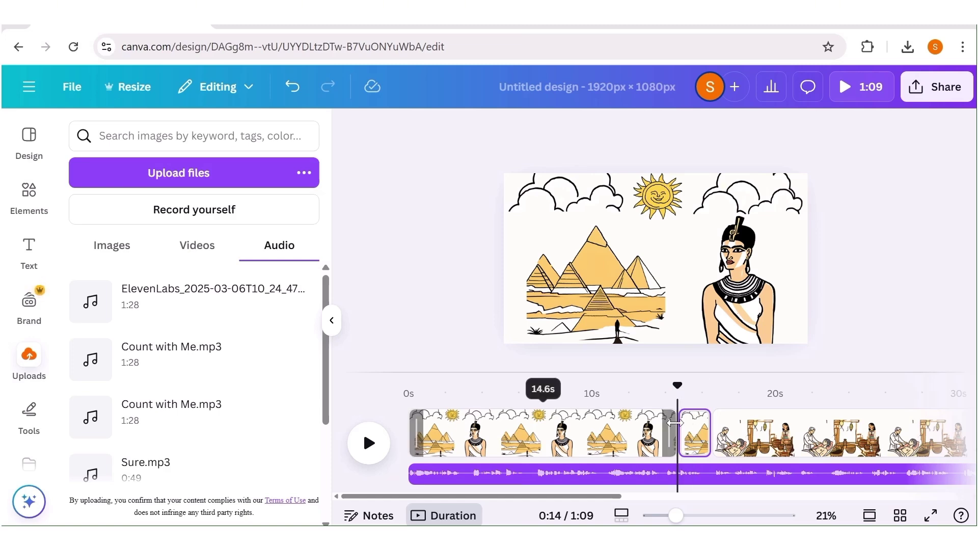
left_click_drag(675, 422, 668, 423)
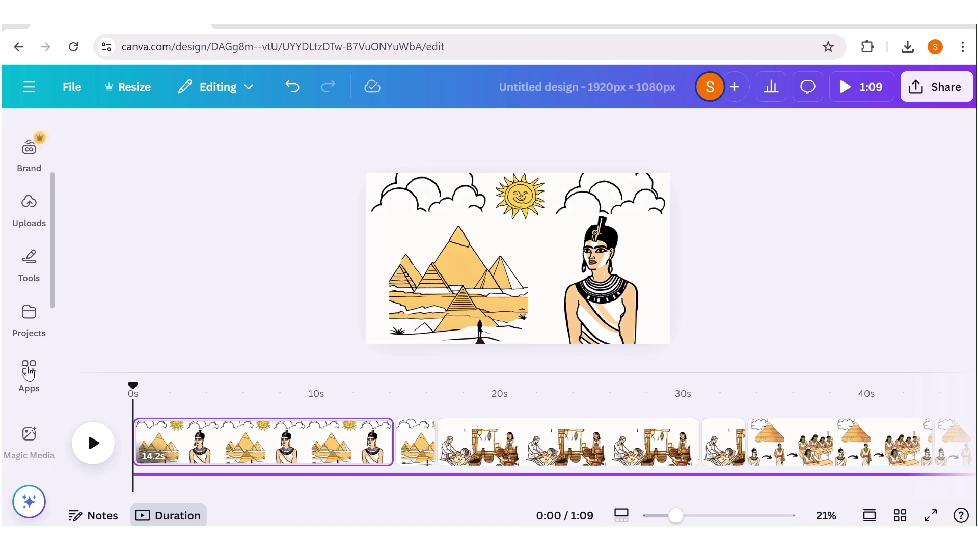
Step: Generate a Speed Painter video of the first page's image with 5s sketch, 10s color fill and the sketching hand effect on
left_click(28, 371)
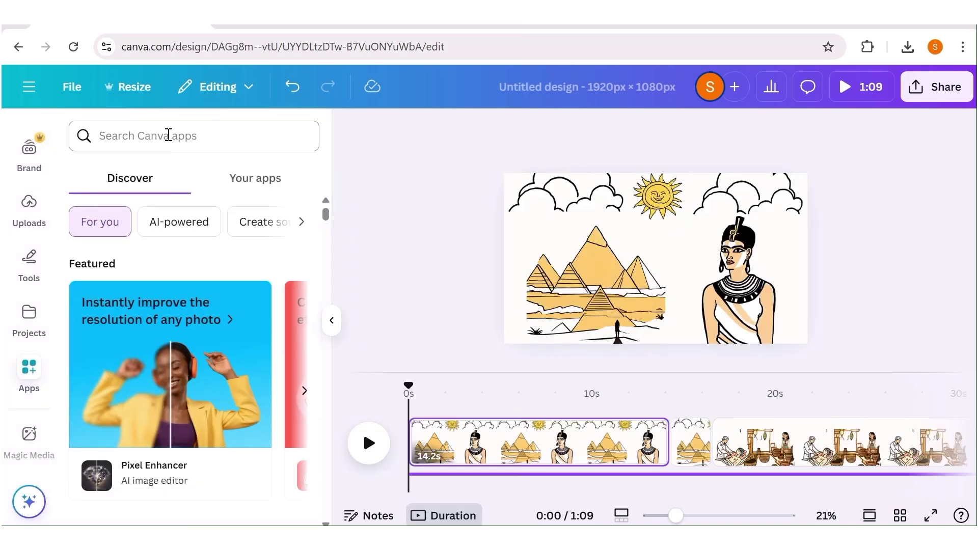
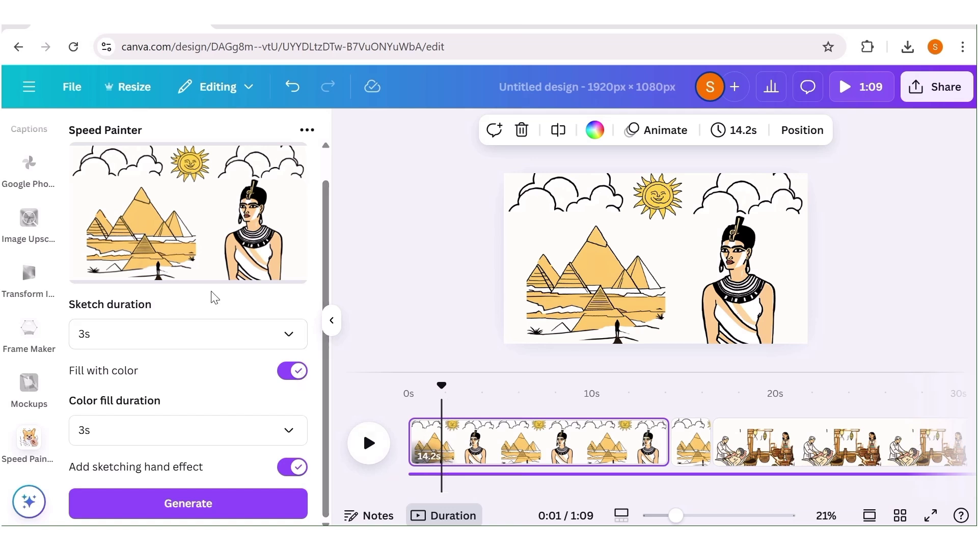
left_click(293, 337)
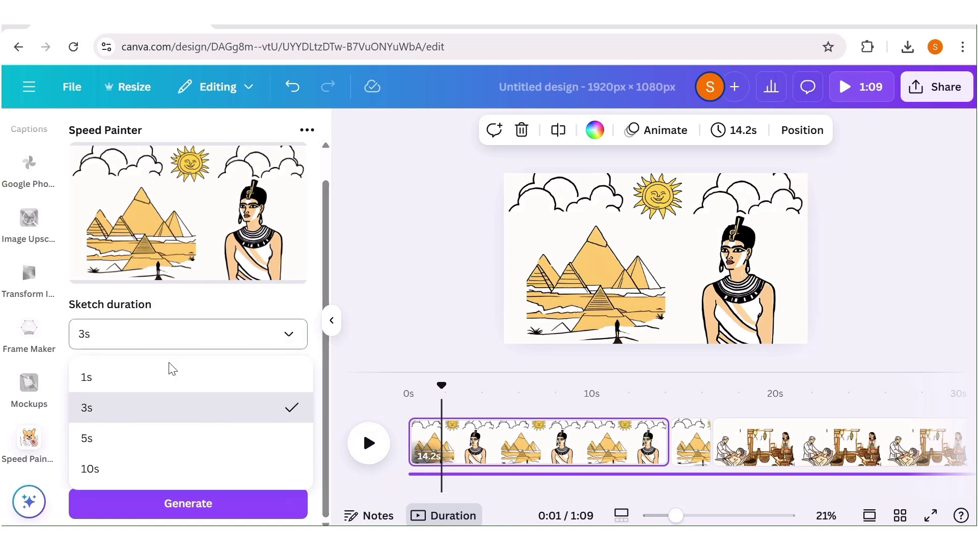
left_click(136, 440)
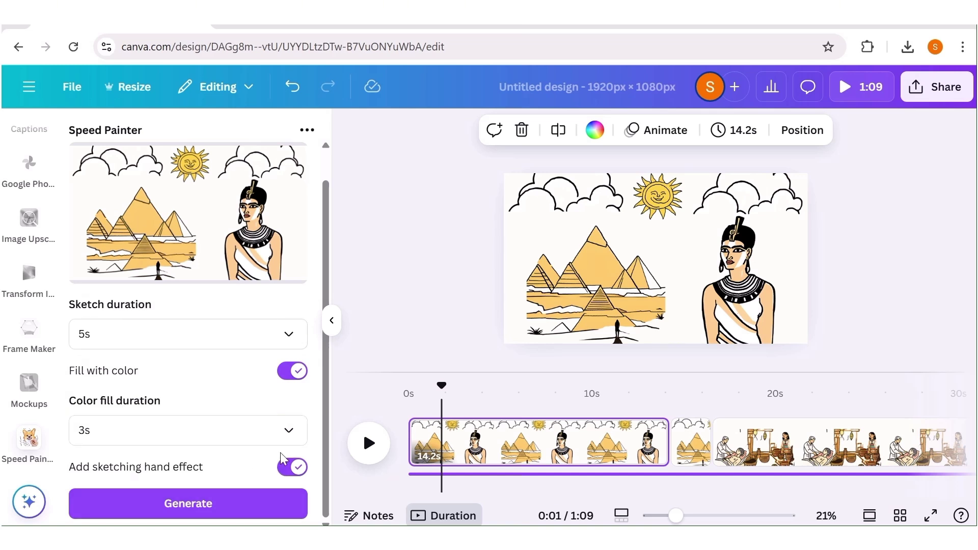
left_click(287, 433)
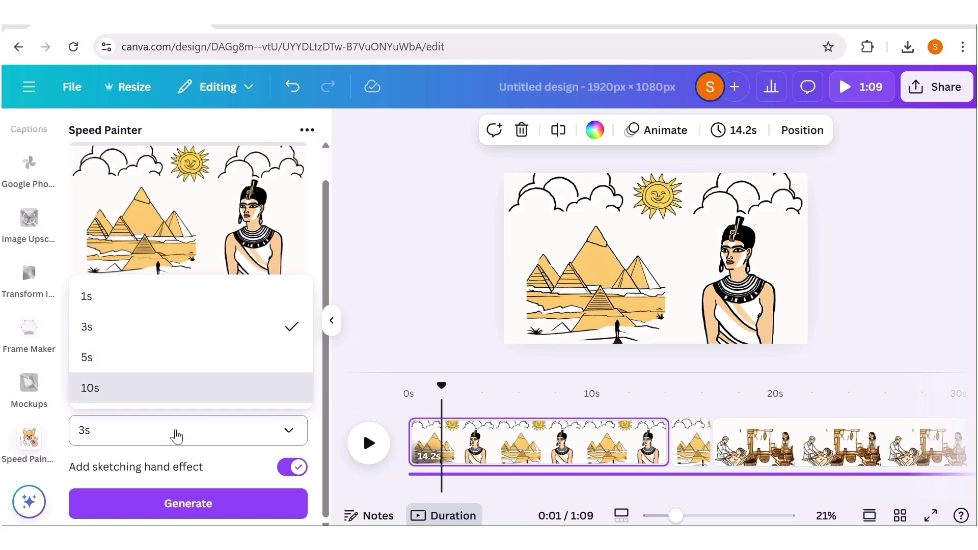
left_click(190, 389)
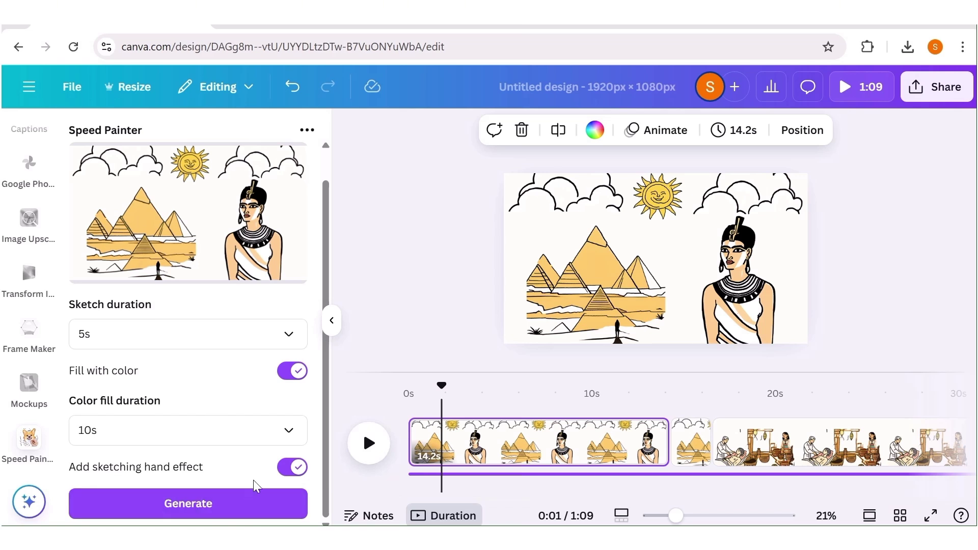
left_click(295, 473)
left_click(295, 473)
left_click(239, 501)
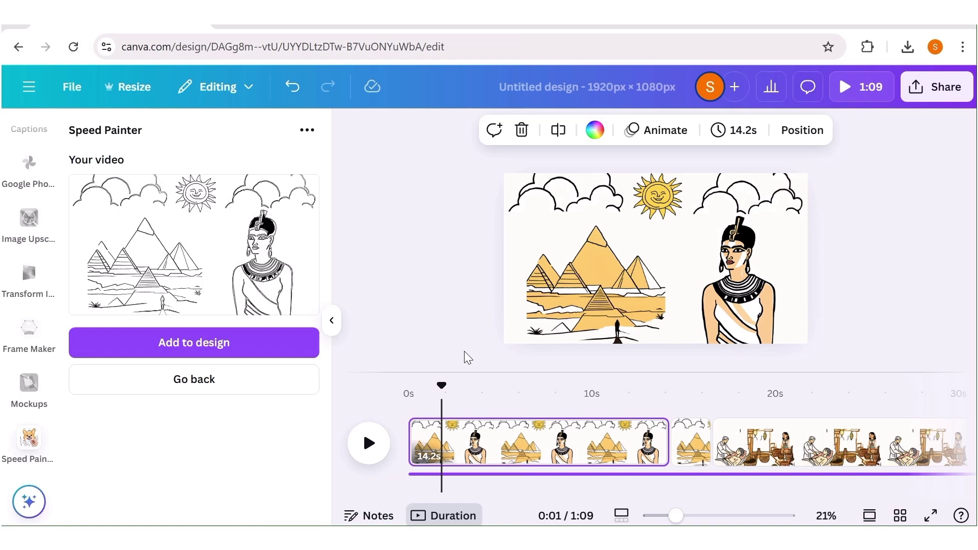
Step: Add the generated speed-painting video to the first page and make it the page's background
left_click(250, 344)
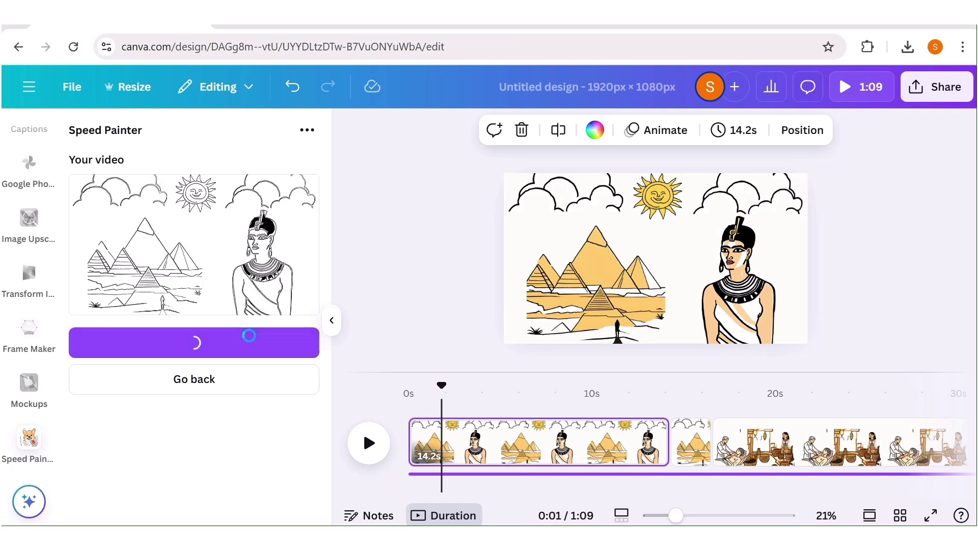
right_click(681, 267)
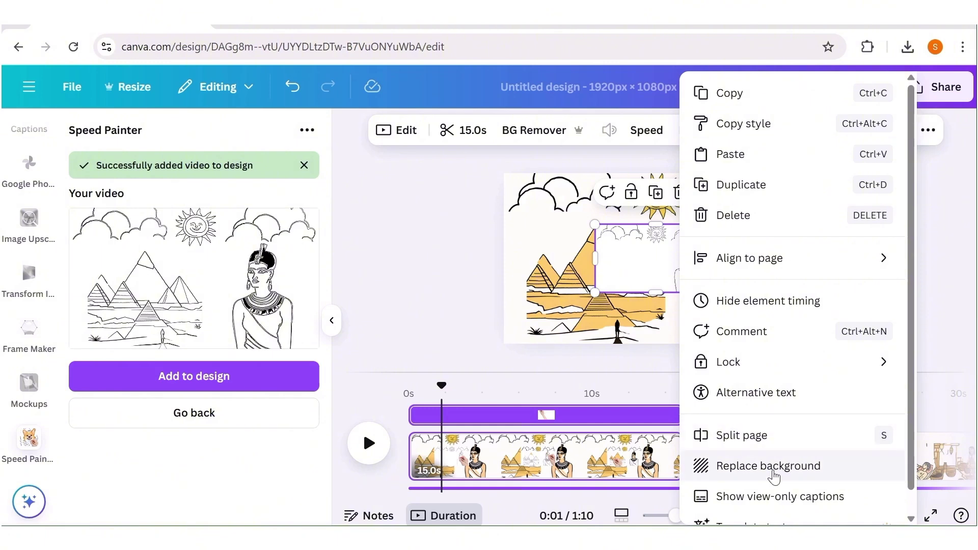
left_click(791, 465)
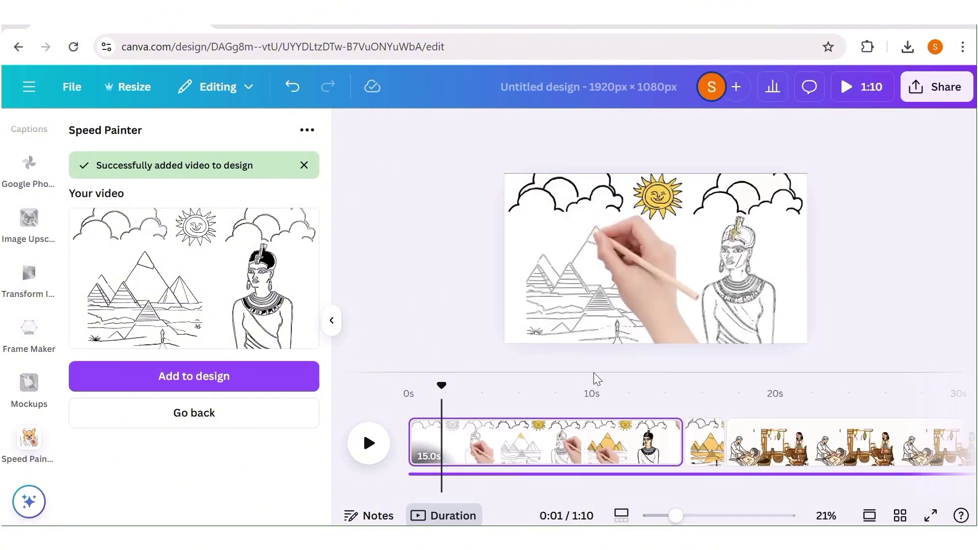
Step: Play the first page's drawing animation from the start and return Speed Painter to its image selection
left_click_drag(442, 389, 408, 392)
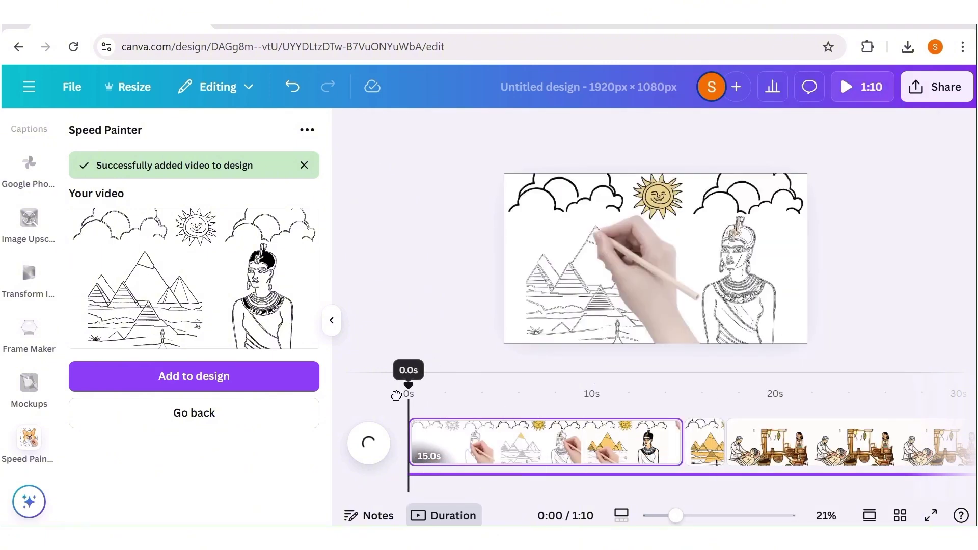
left_click(369, 443)
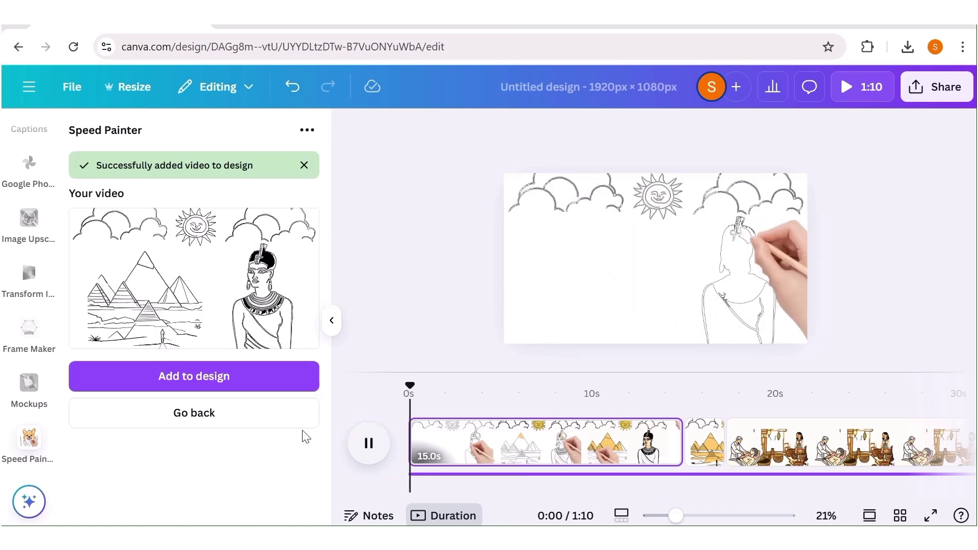
left_click(249, 417)
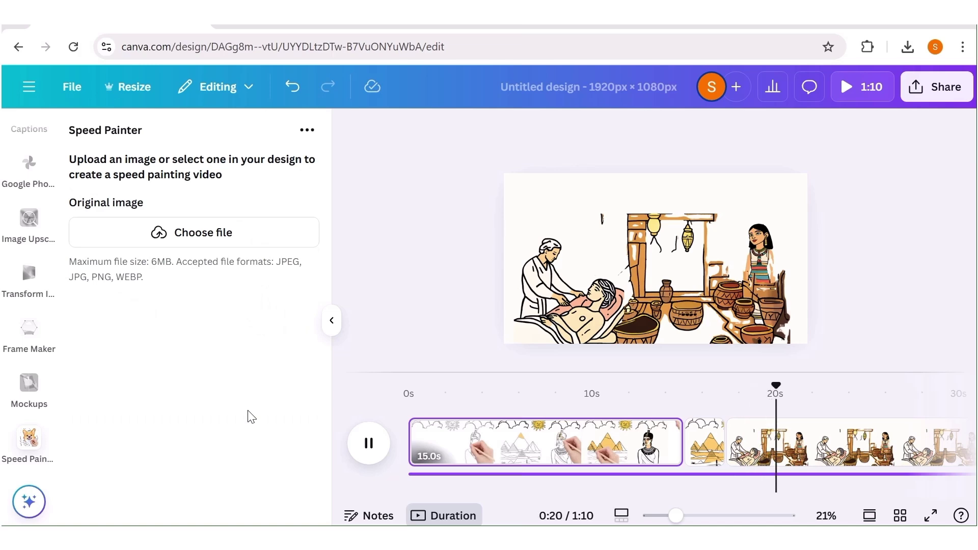
left_click(367, 443)
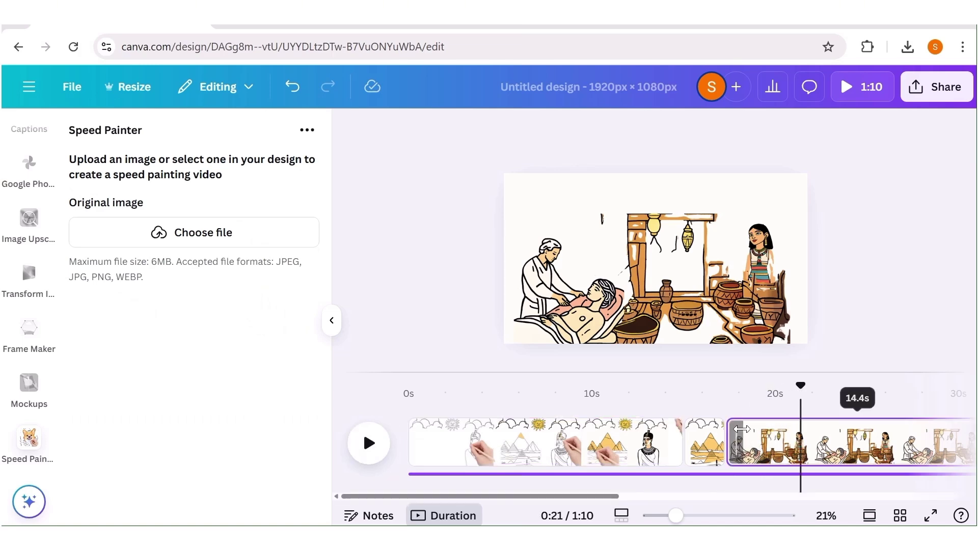
Step: Add a Dissolve transition between the first speed-painting page and the short still page, and preview the blend
left_click(705, 442)
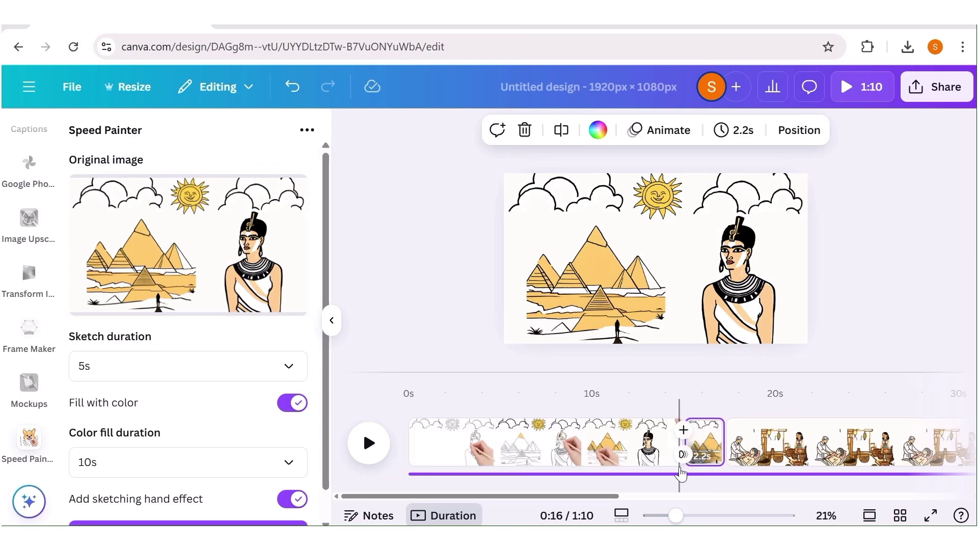
left_click(684, 455)
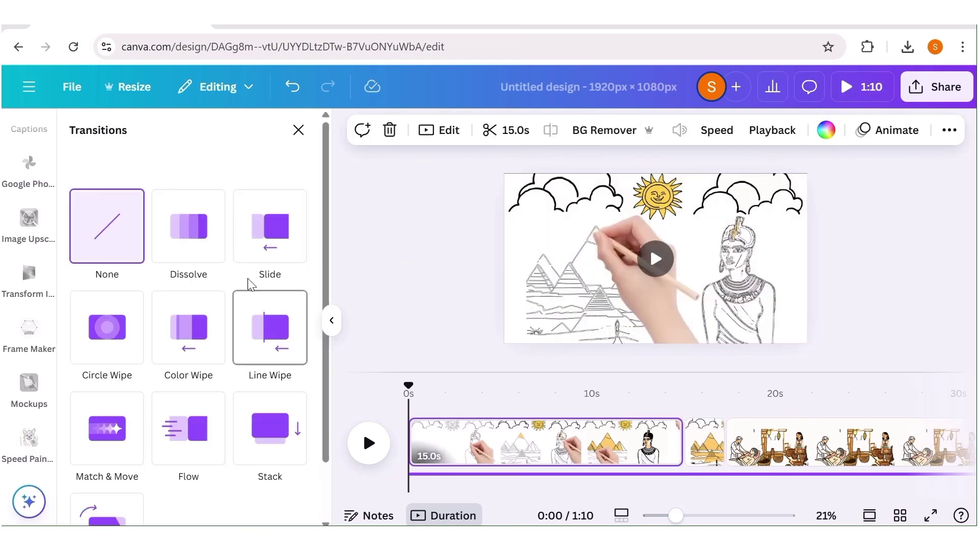
left_click(196, 240)
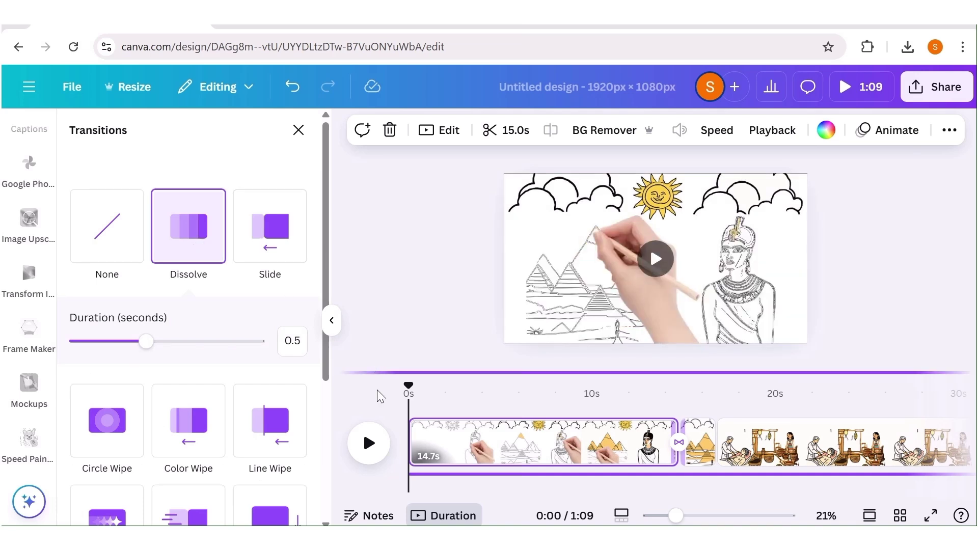
left_click(368, 444)
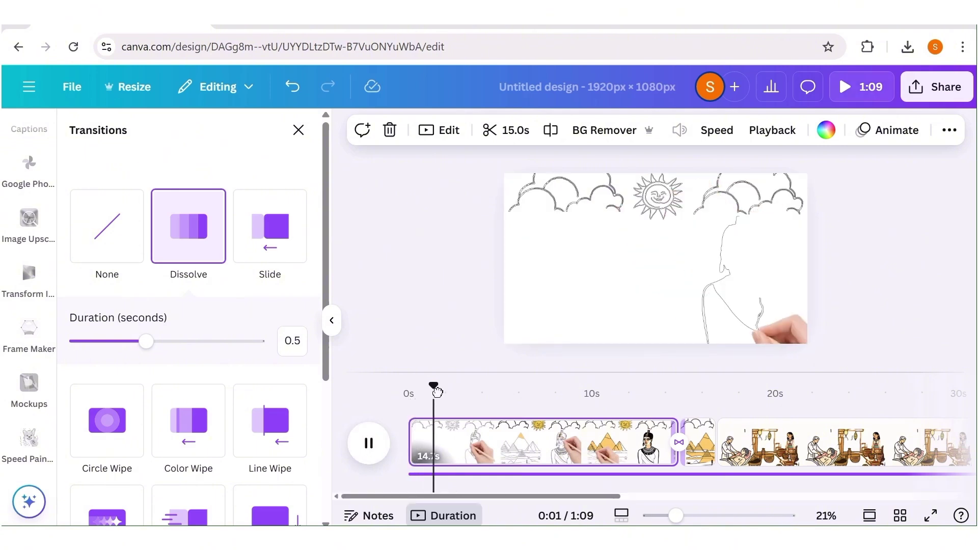
left_click_drag(433, 400, 654, 423)
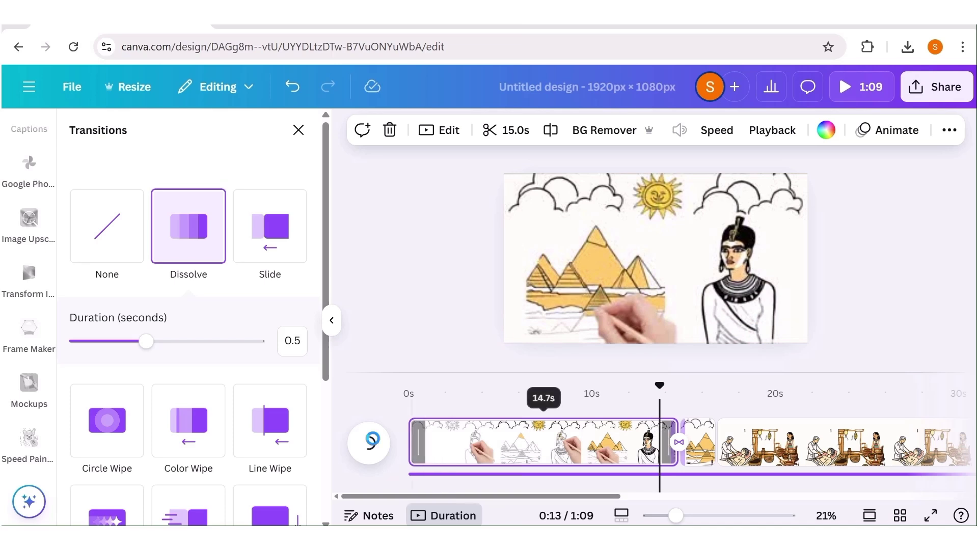
Step: Add a Dissolve transition between the short still pyramid page and the healer-and-patient drawing page, and check it at 16.5 seconds
left_click(682, 455)
right_click(681, 458)
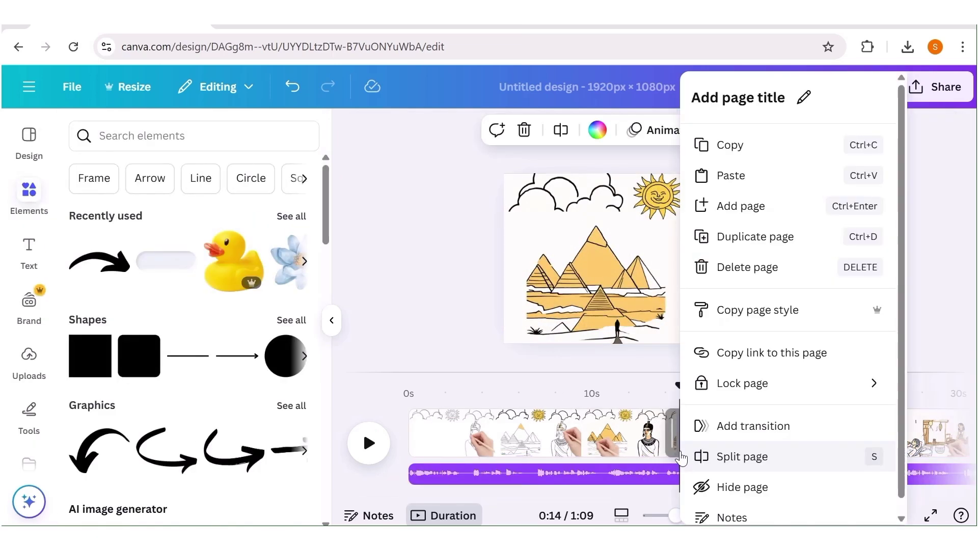
left_click(701, 426)
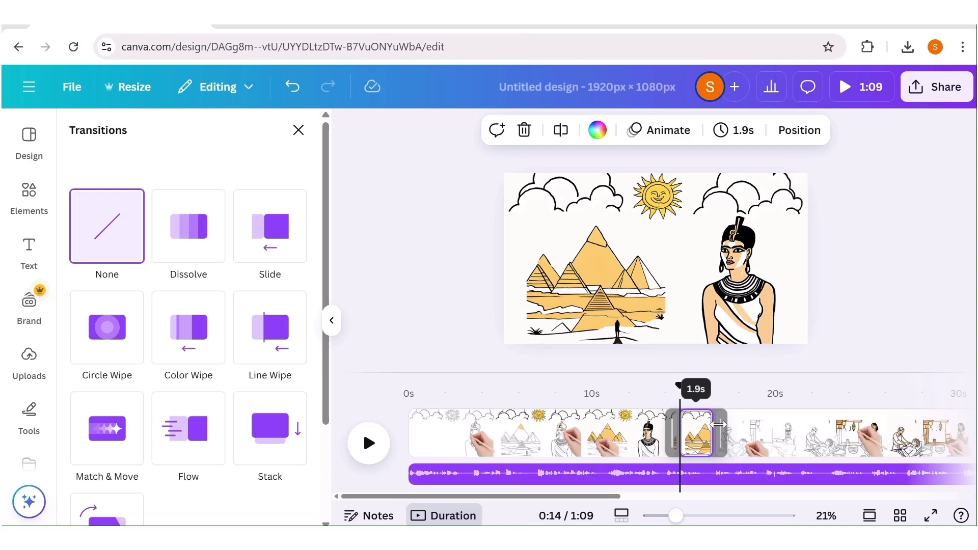
left_click(189, 252)
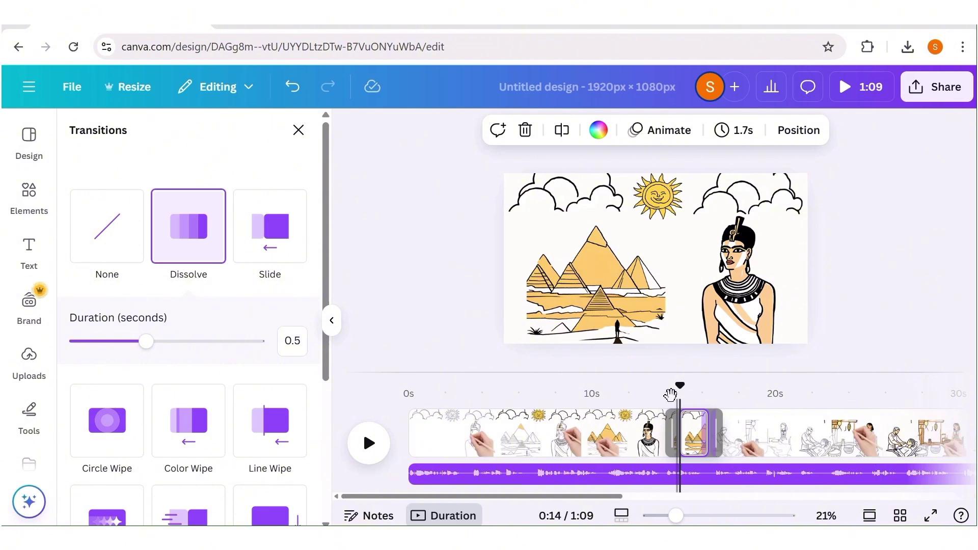
mouse_move(678, 385)
left_mouse_down()
mouse_move(727, 389)
mouse_move(665, 402)
mouse_move(712, 403)
left_mouse_up()
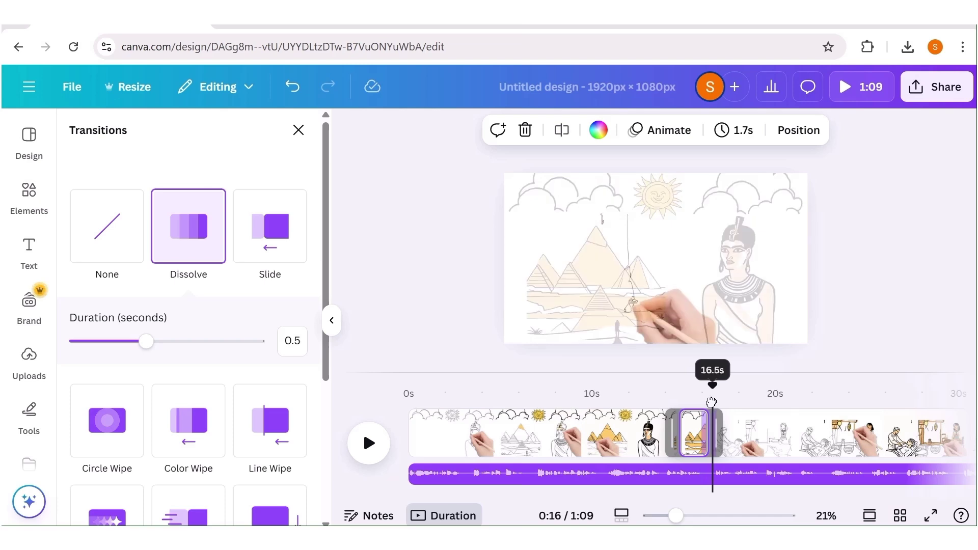
Step: Add a background music track found by searching the audio library for "ancient egypt", and preview the video with it
left_click(26, 503)
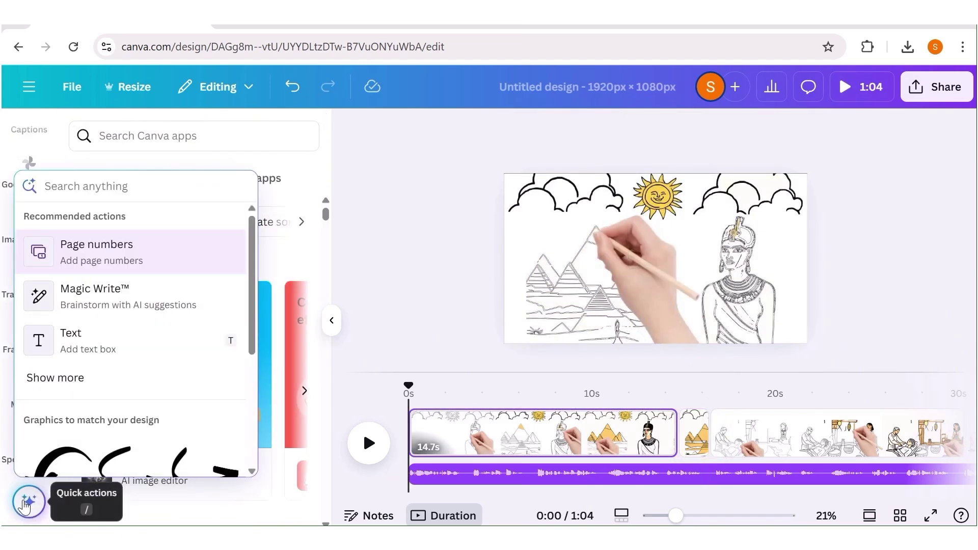
type("aud")
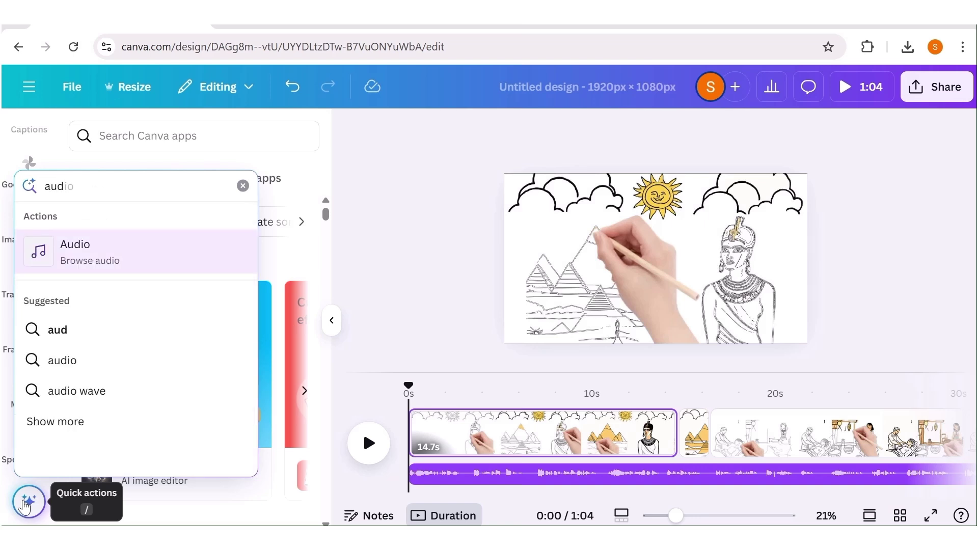
left_click(111, 254)
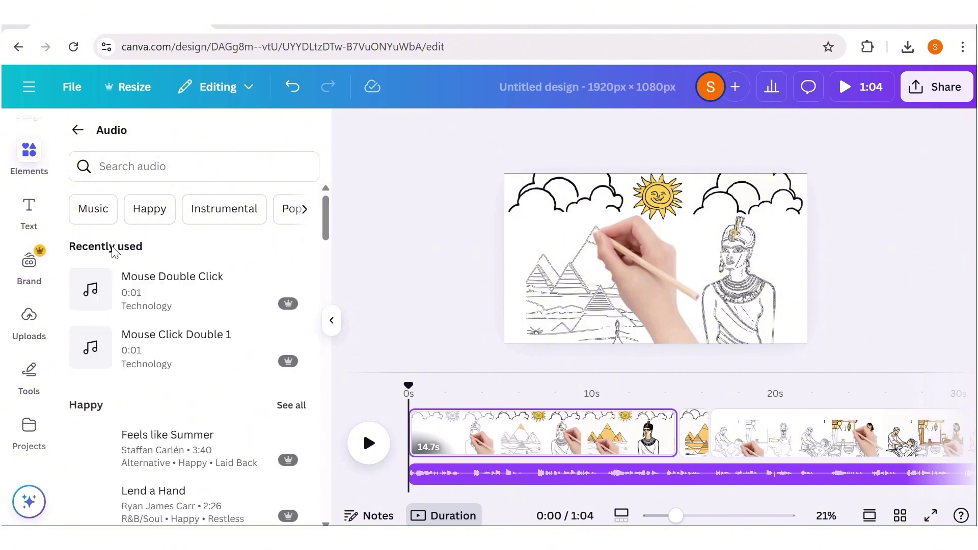
left_click(125, 173)
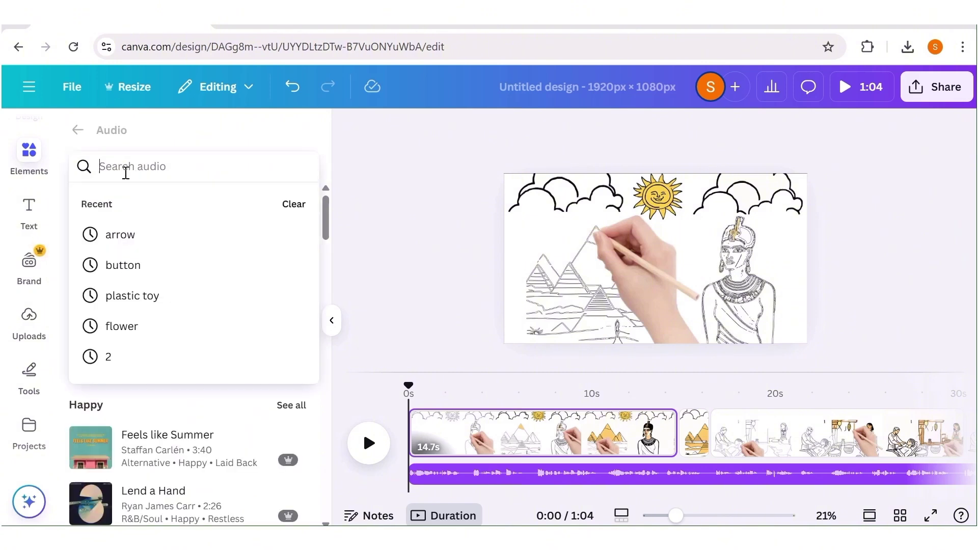
type("ancient")
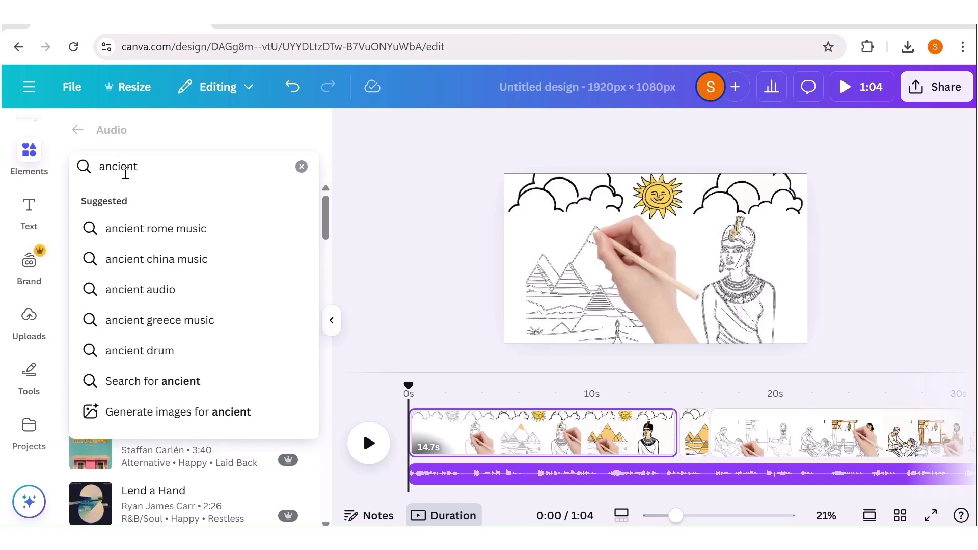
type(" egy")
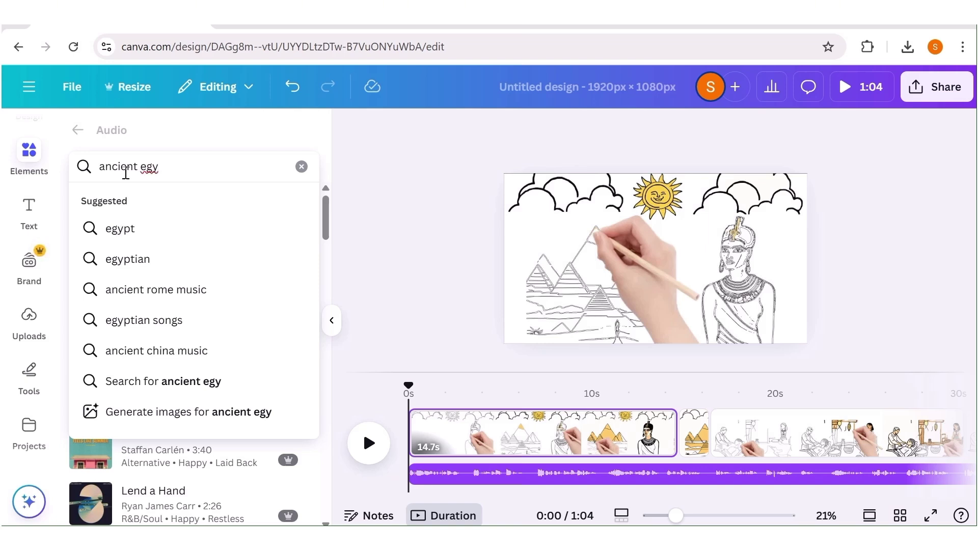
type("pt")
left_click(369, 443)
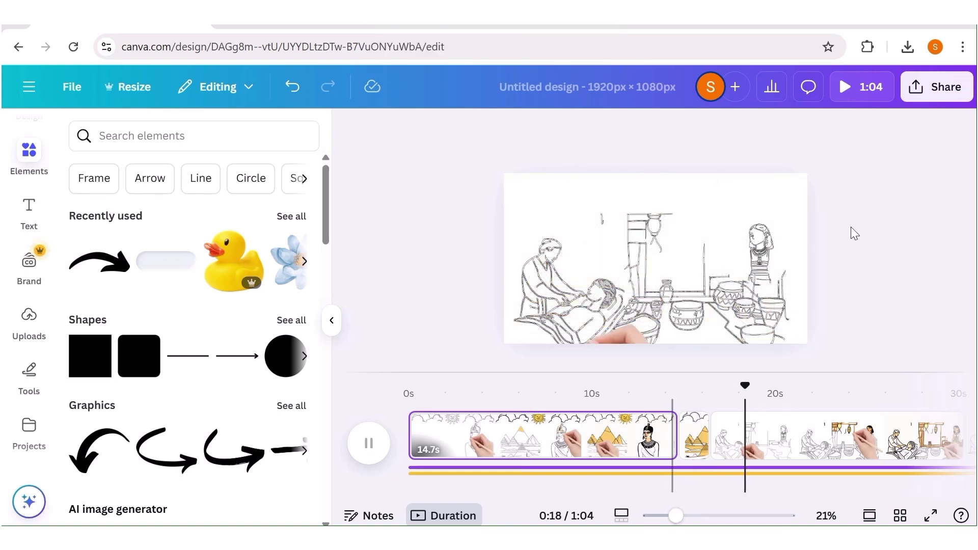
key("space")
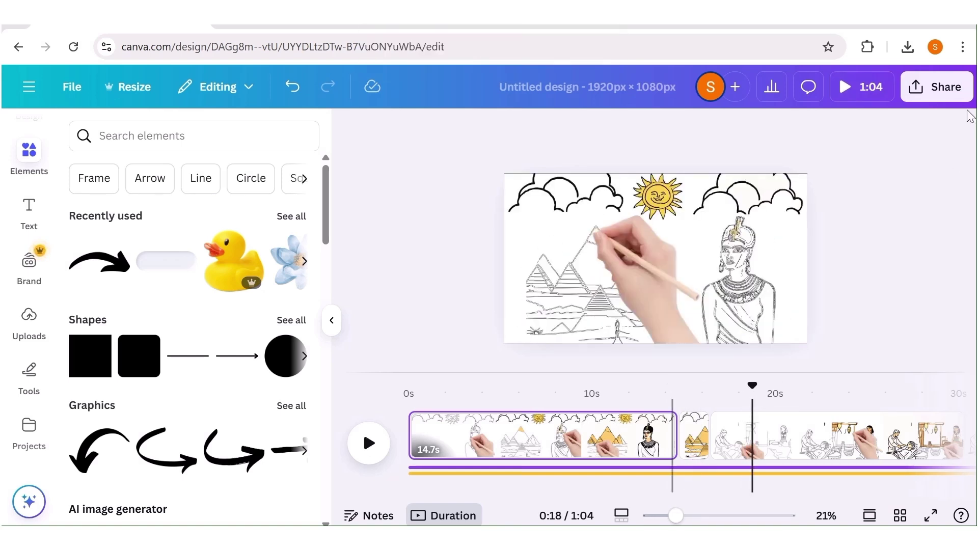
Step: Download the finished design as an MP4 video in 1080p (HD) quality
left_click(948, 87)
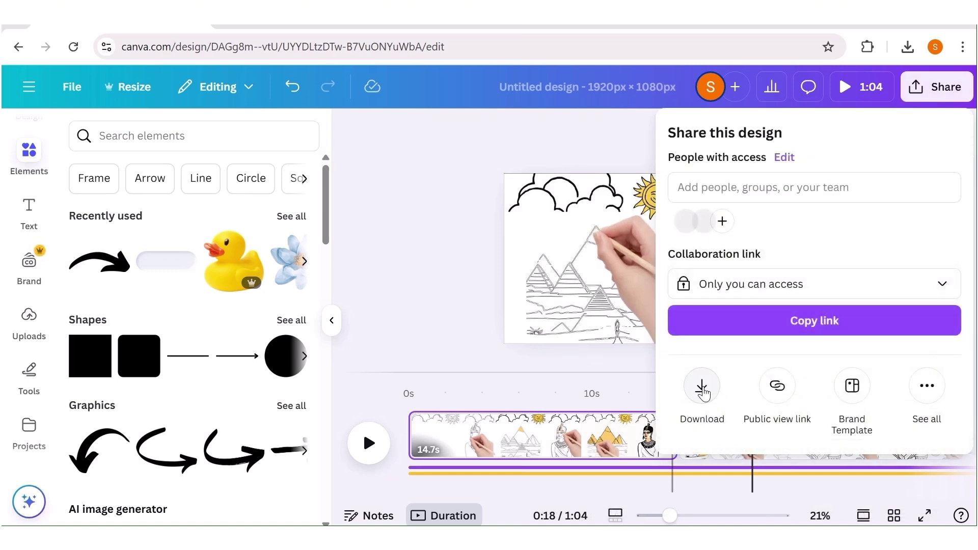
left_click(702, 390)
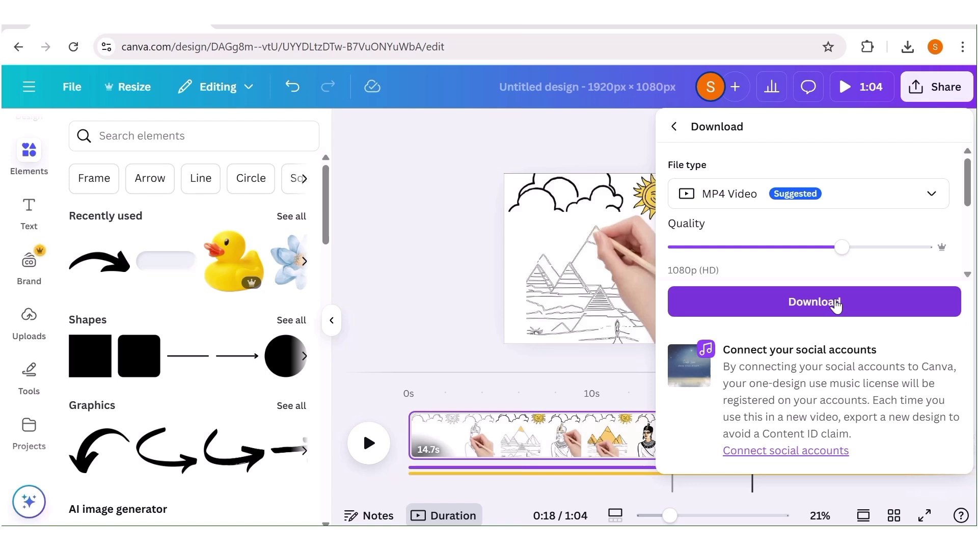
left_click(836, 304)
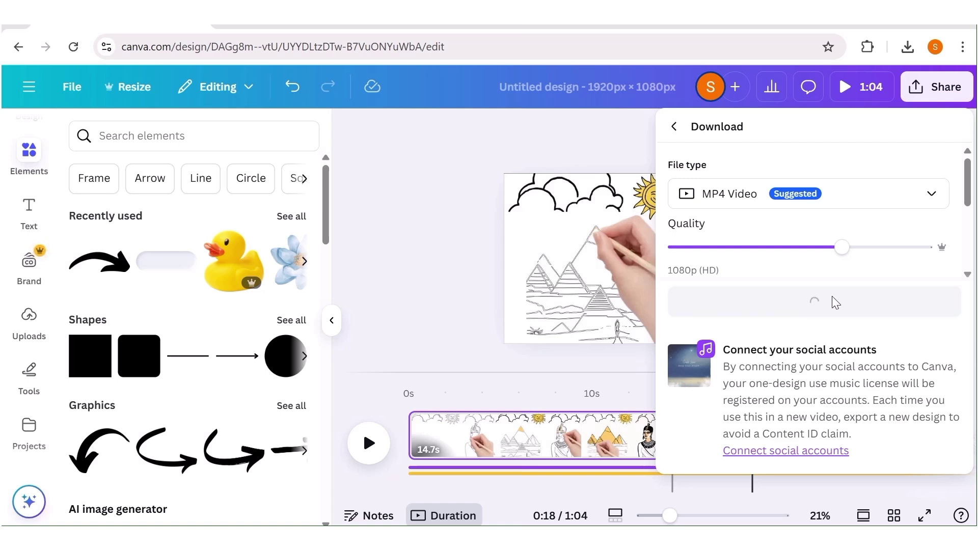